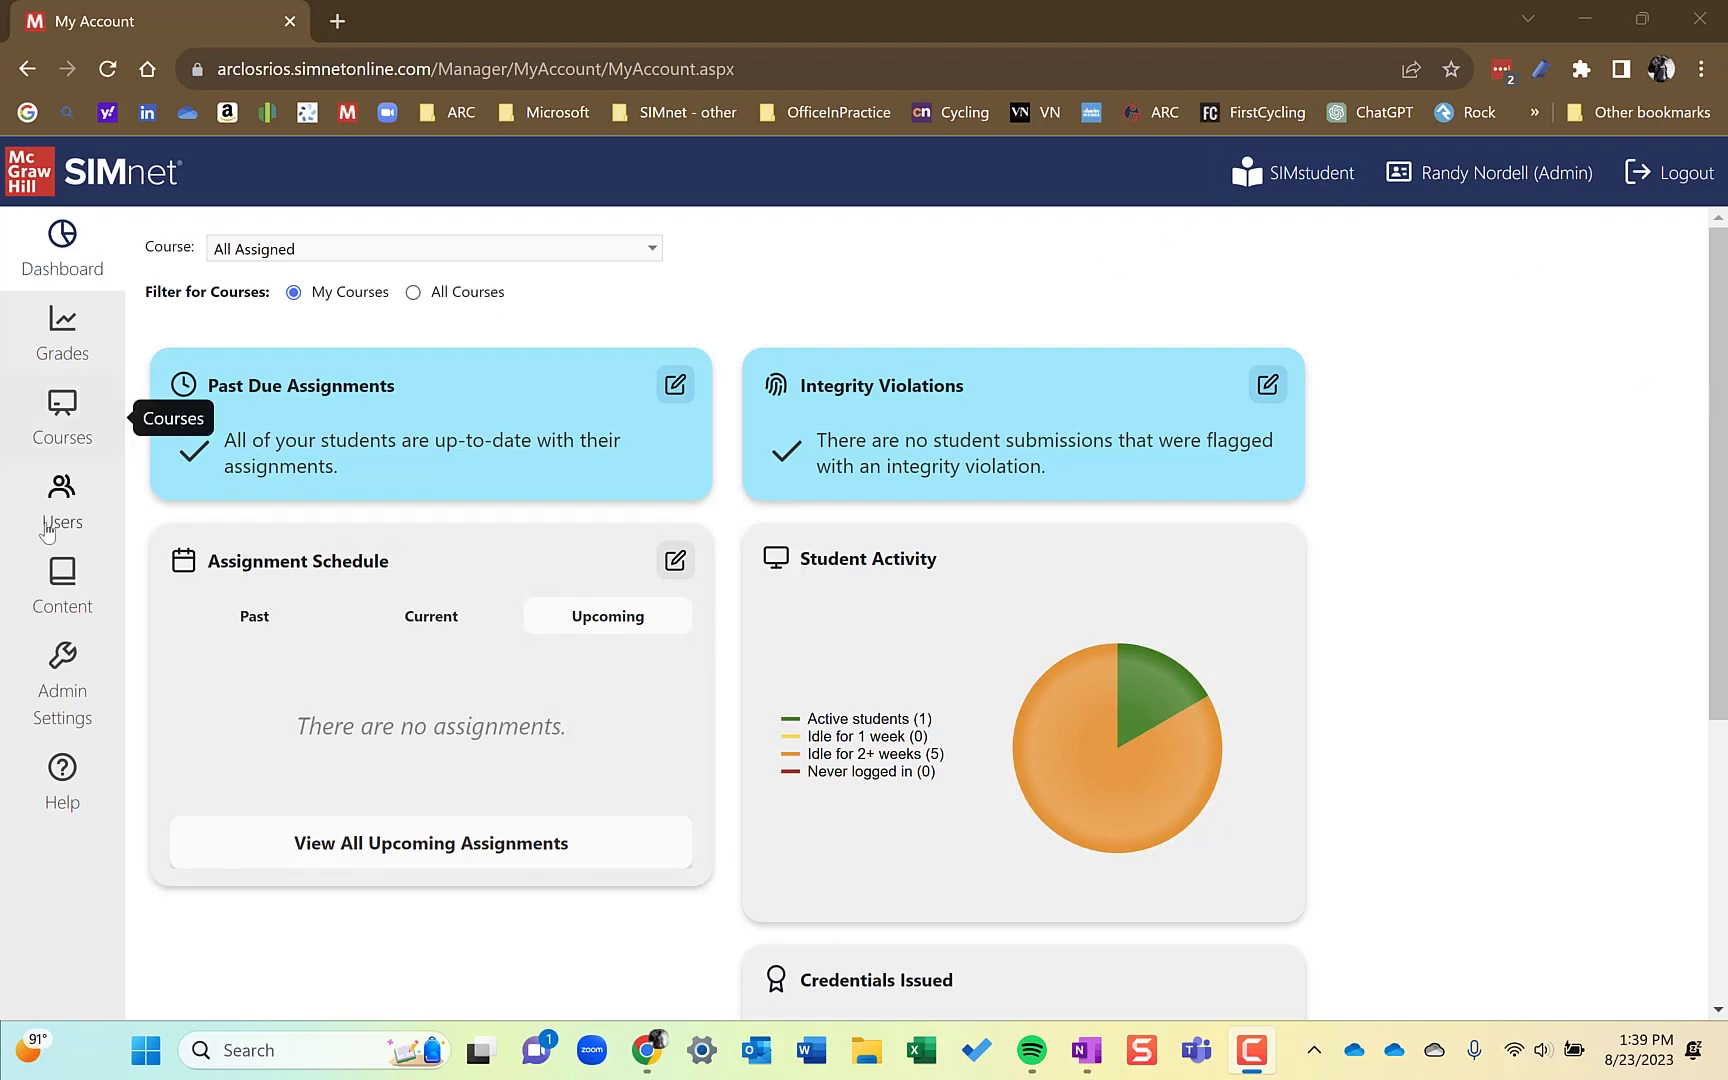
Create a new SIMpath titled "Excel Chapter 1 - SIMpath" with the default type and test scenarios, and continue to its question setup.
click(72, 607)
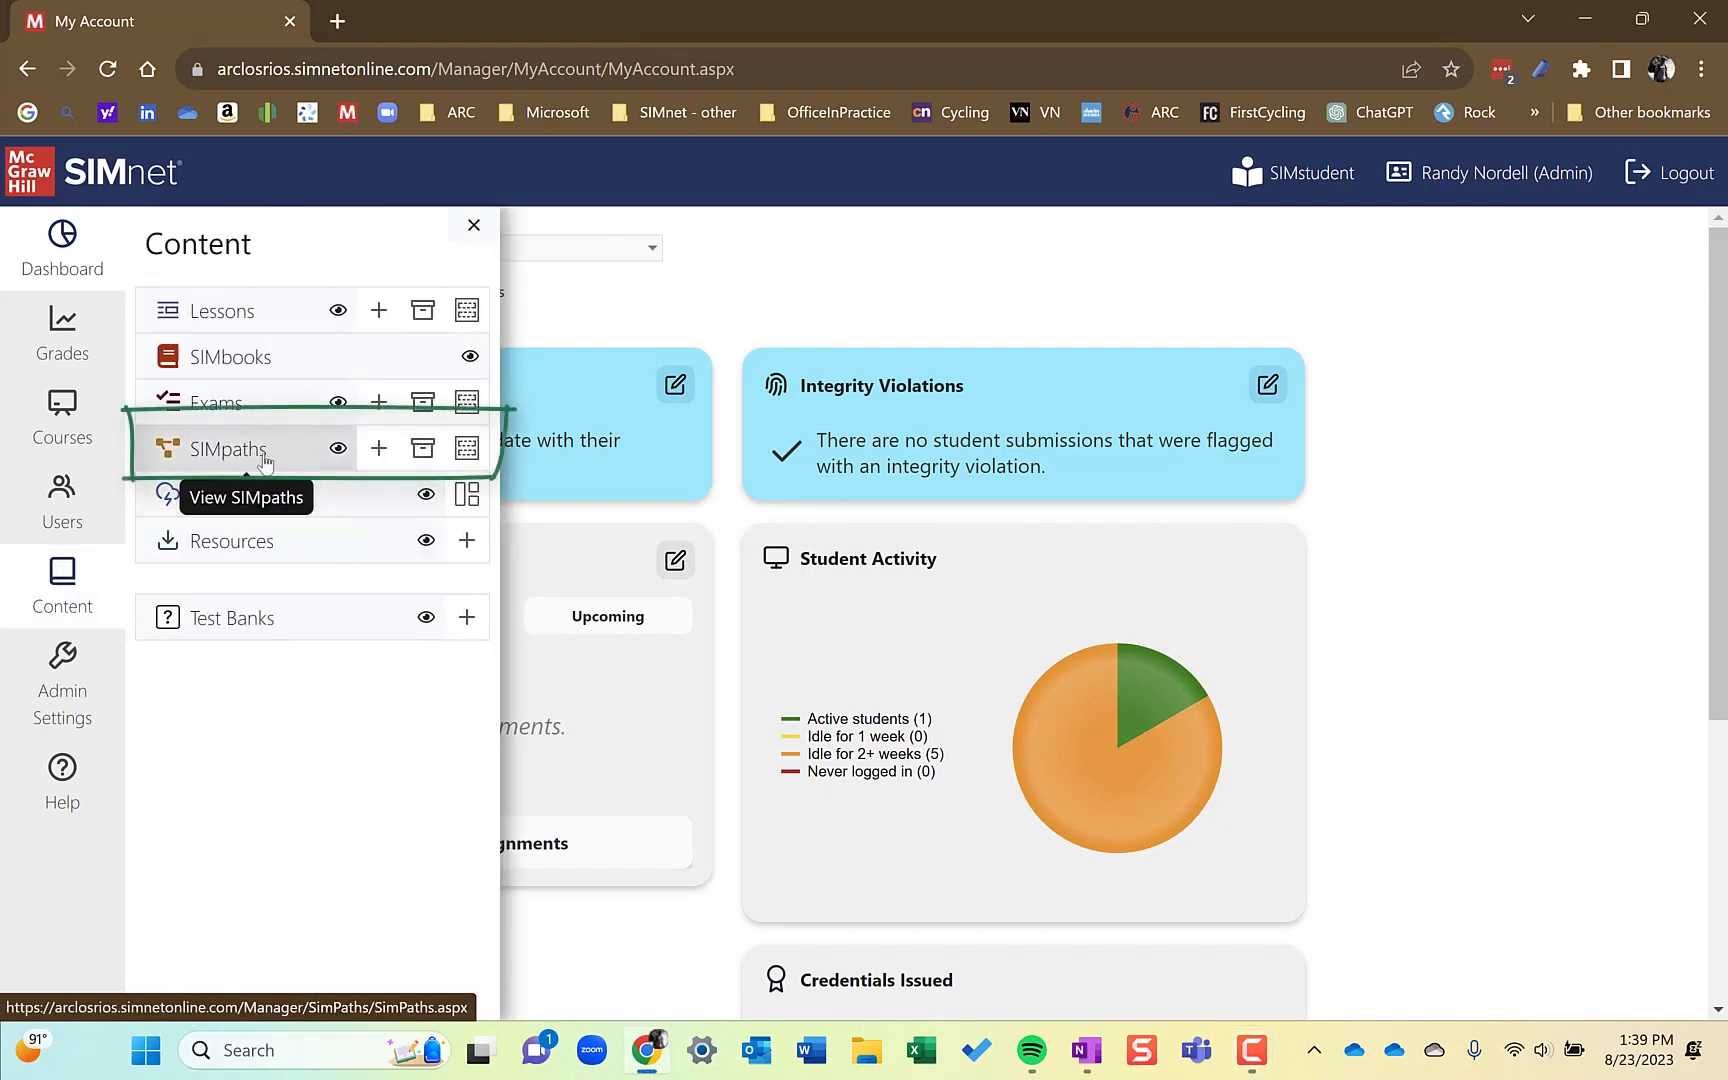
click(379, 449)
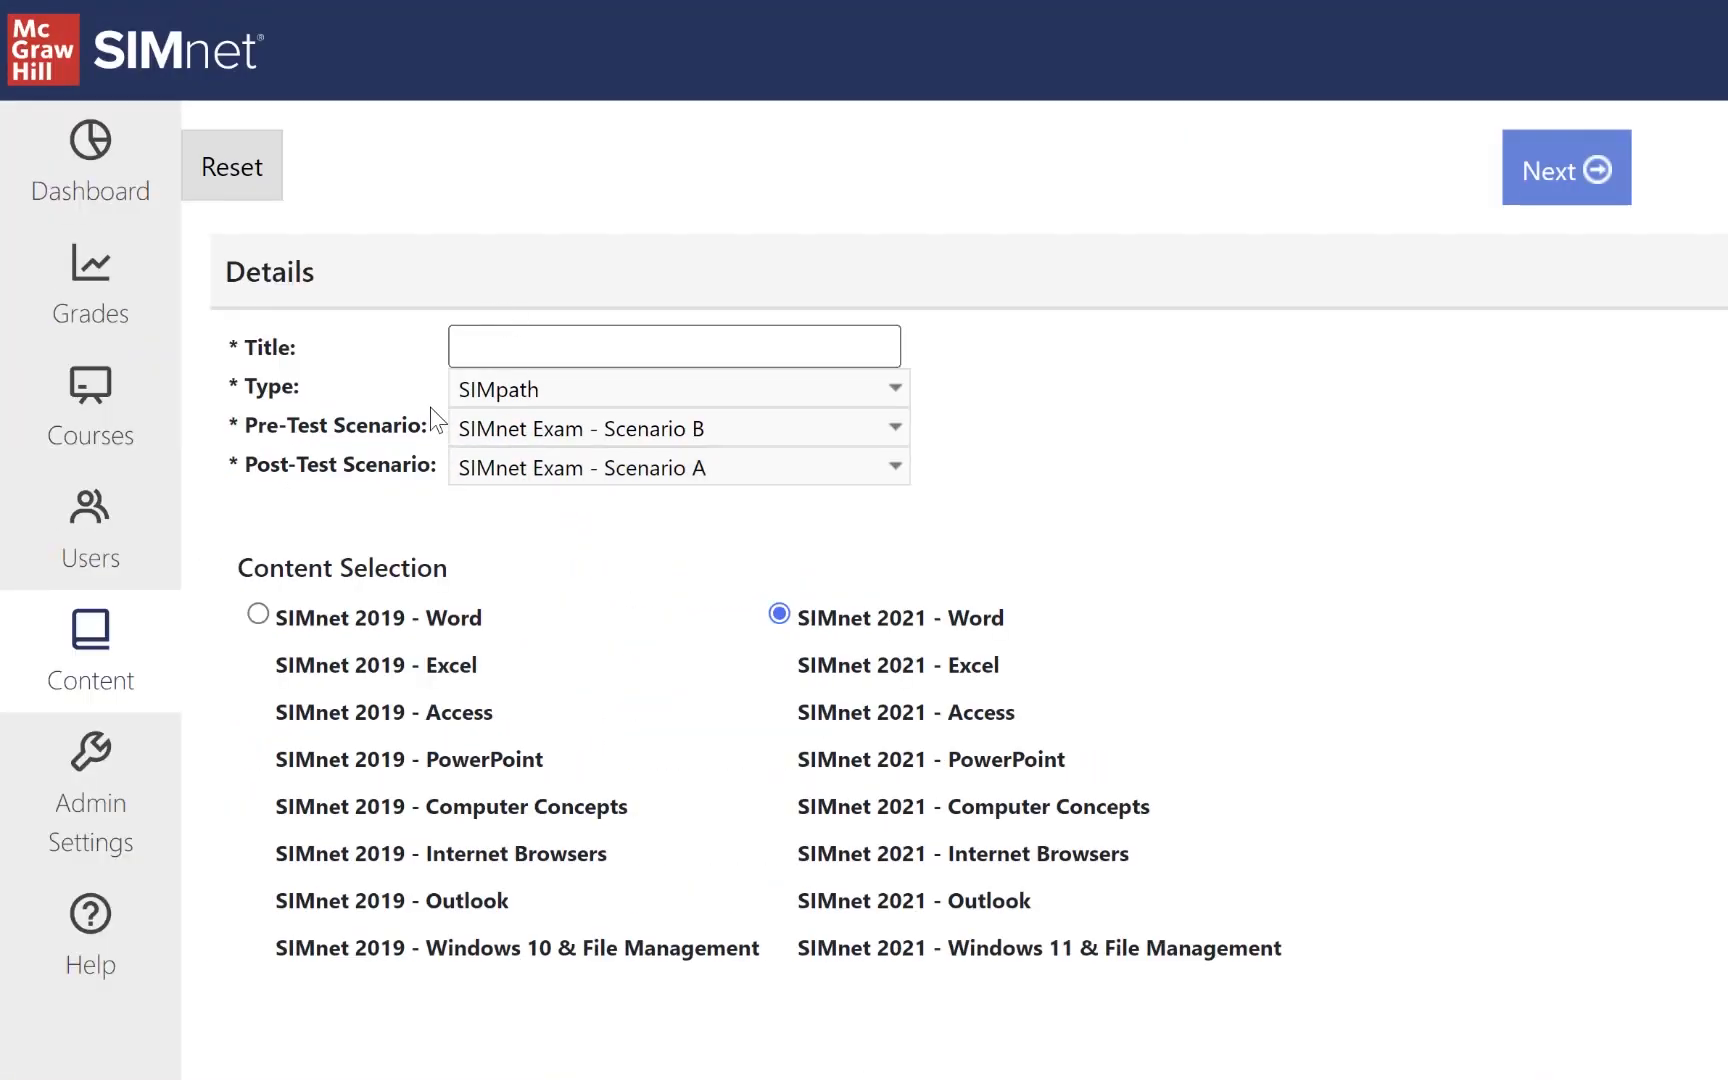
click(499, 347)
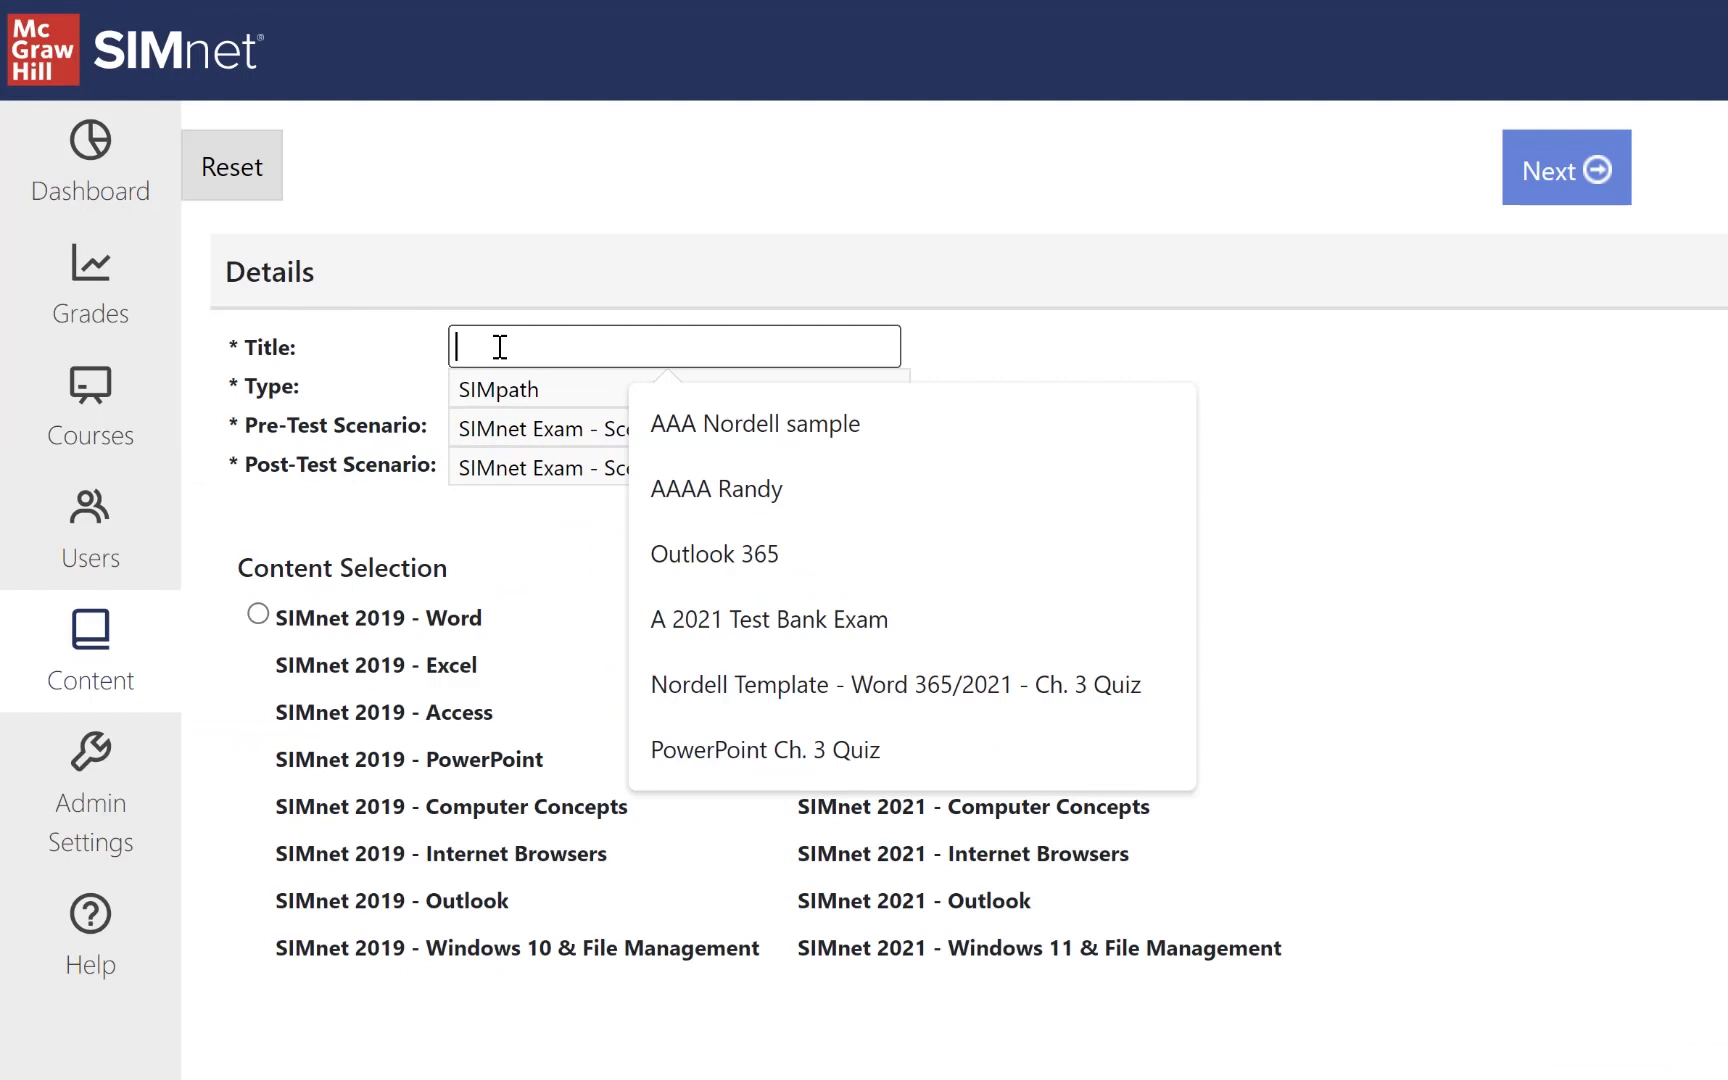
text(Excel Chapter 1 - SIMpath)
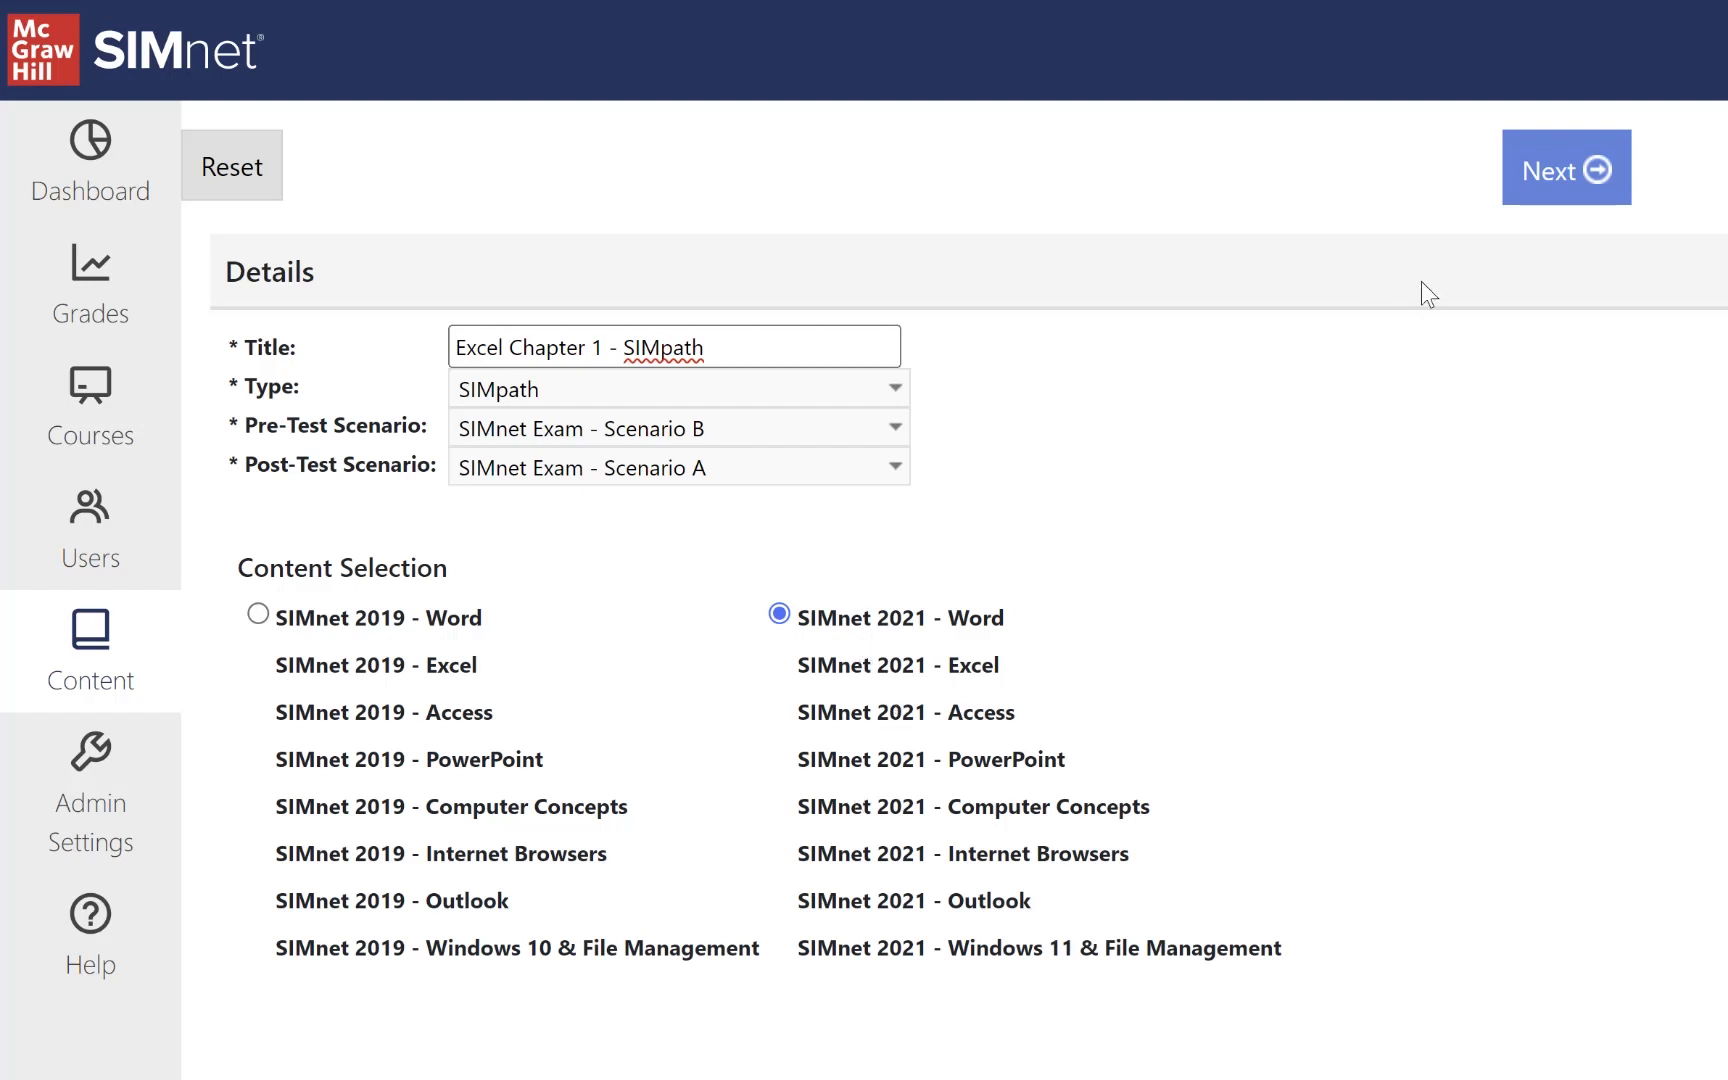
click(1530, 200)
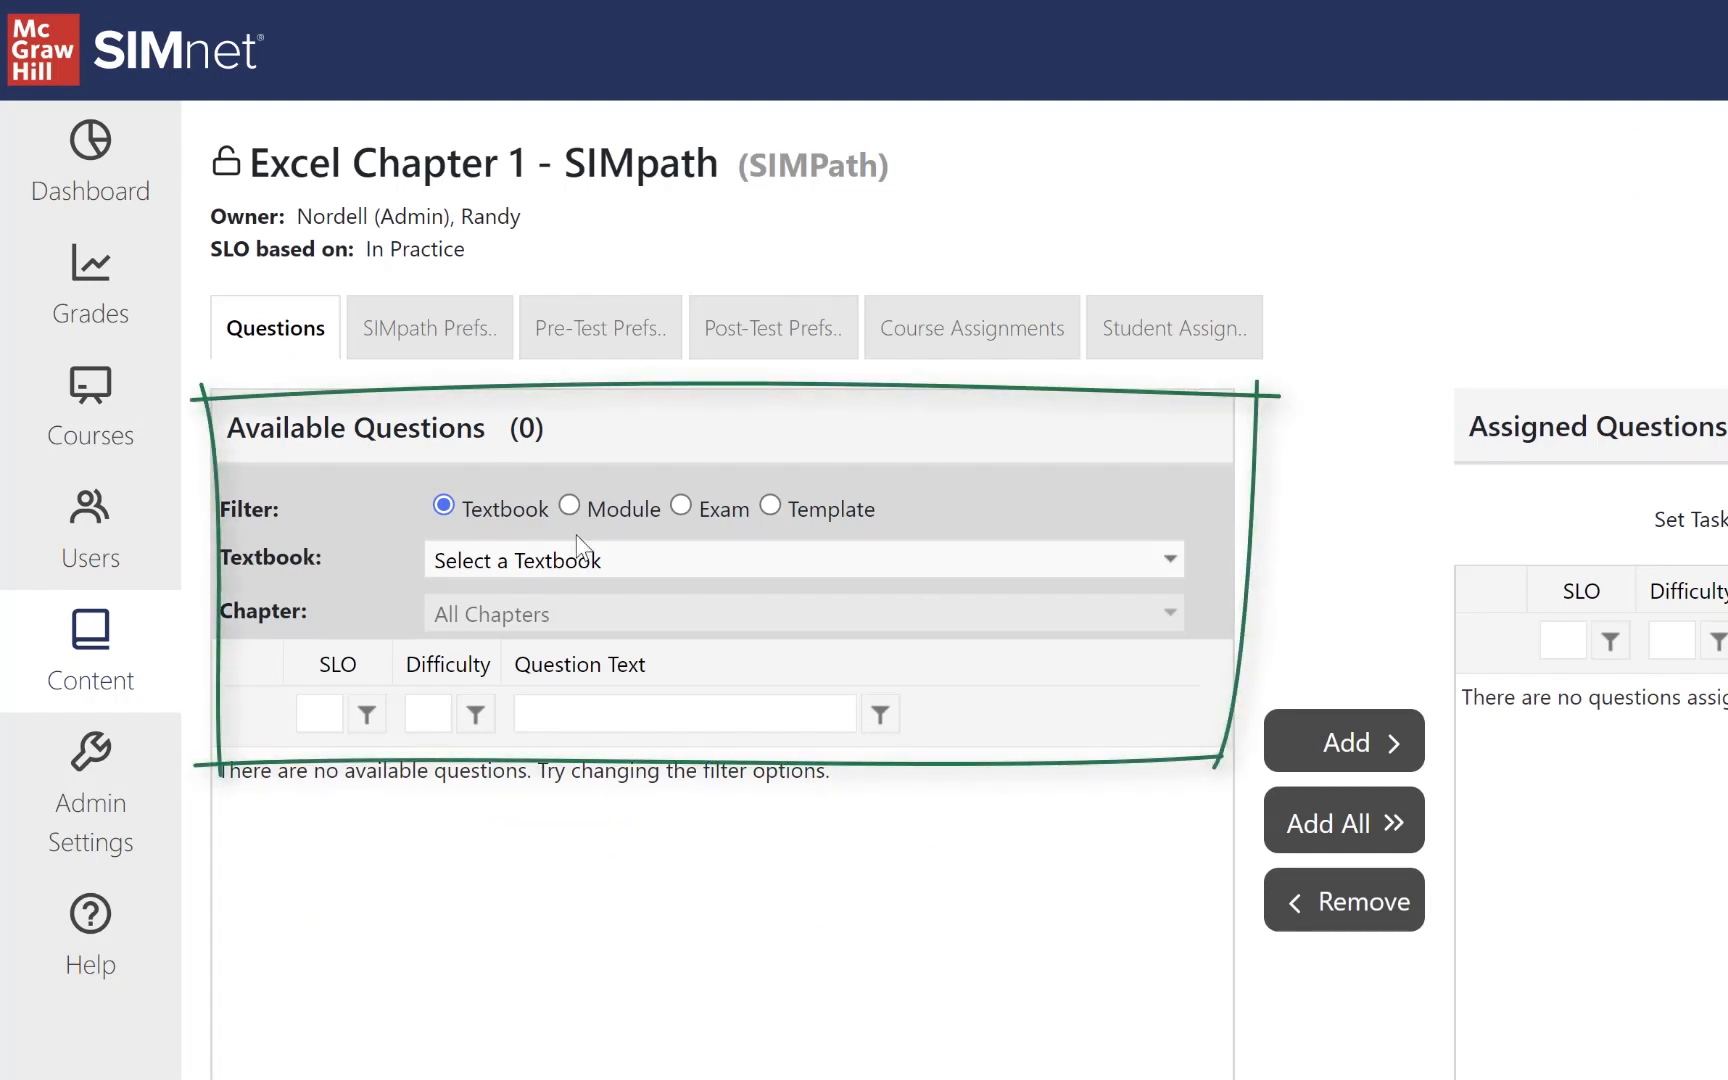
Filter the available questions to the In Practice - Excel 365/2021 textbook, Chapter 1 - Creating and Editing Workbooks.
click(625, 562)
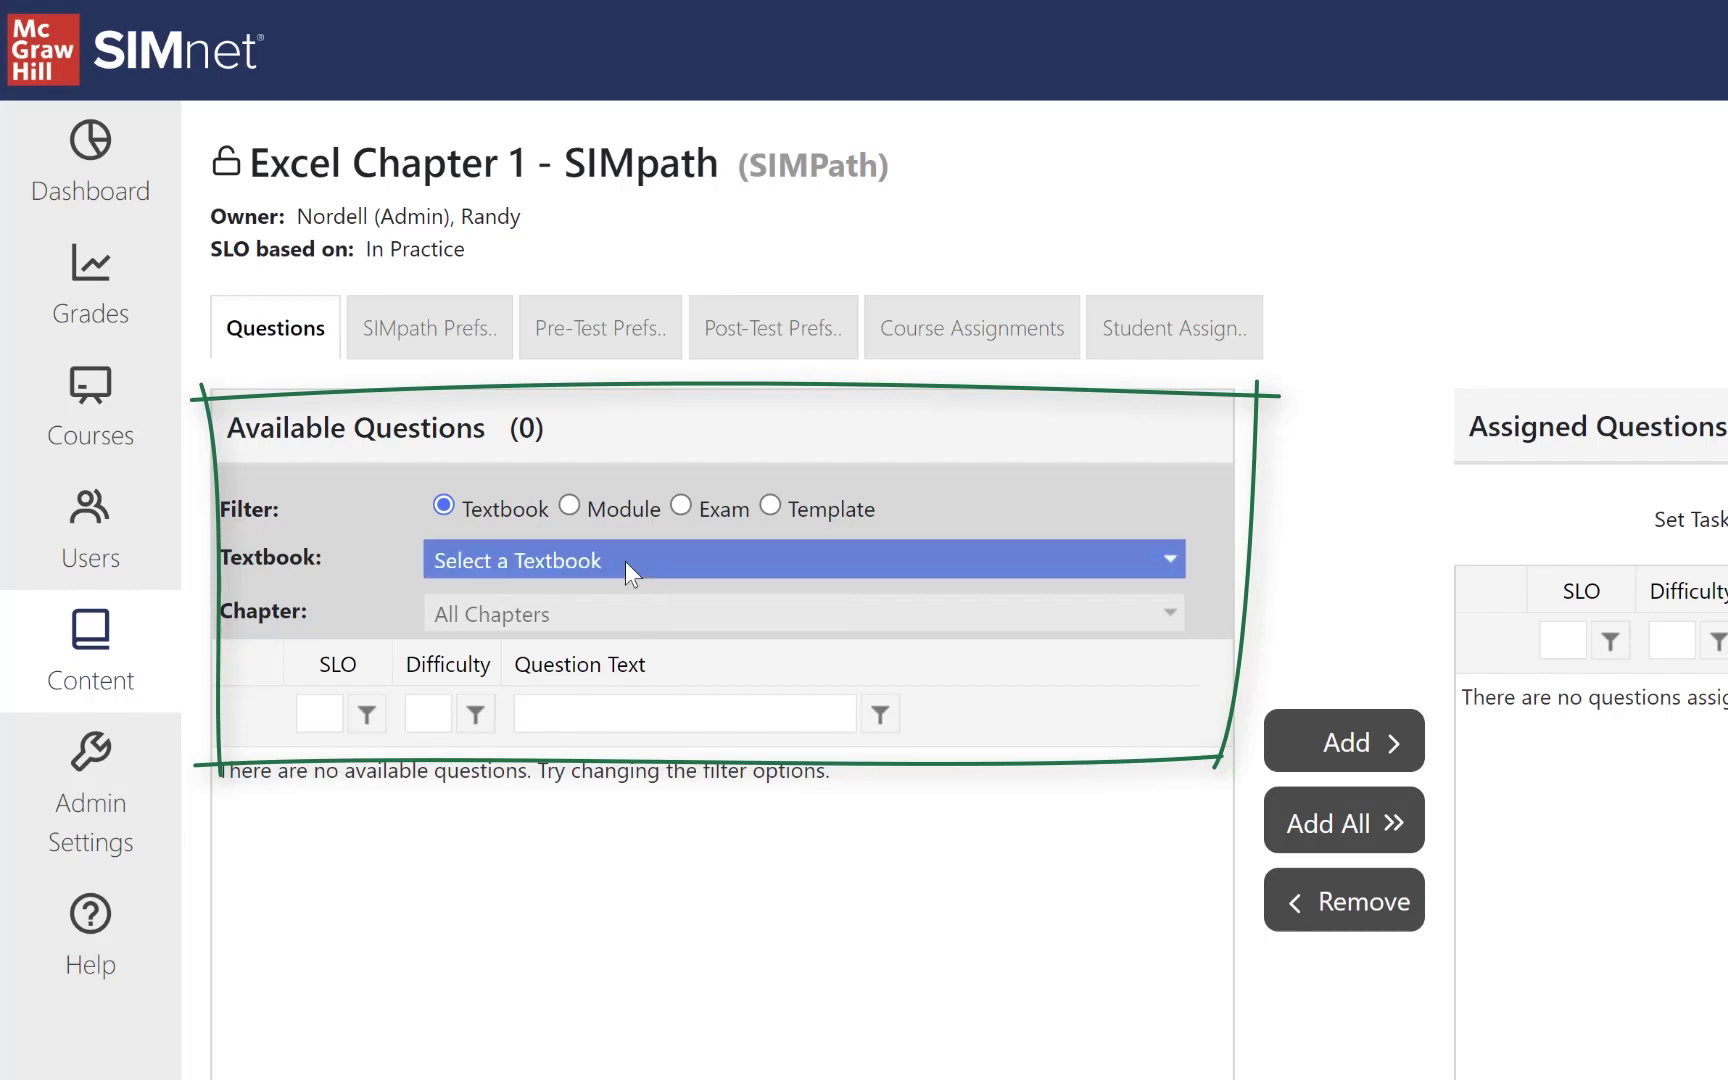
click(634, 683)
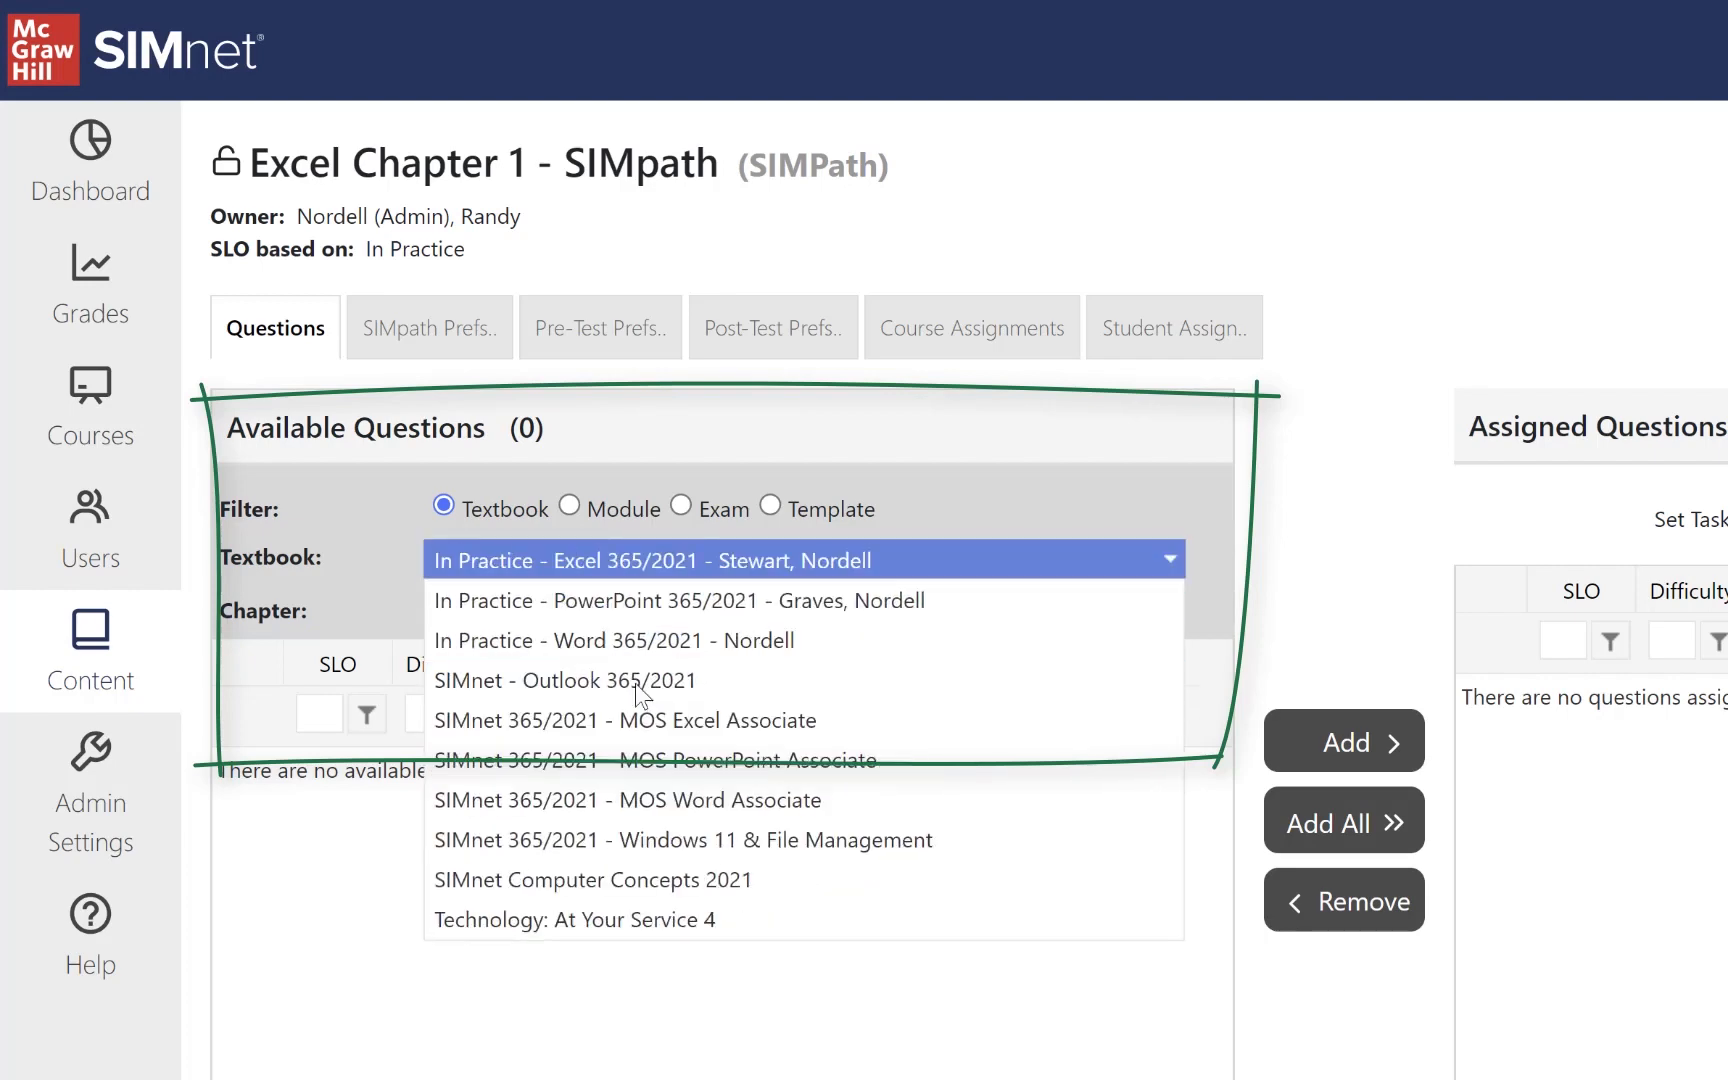
click(572, 613)
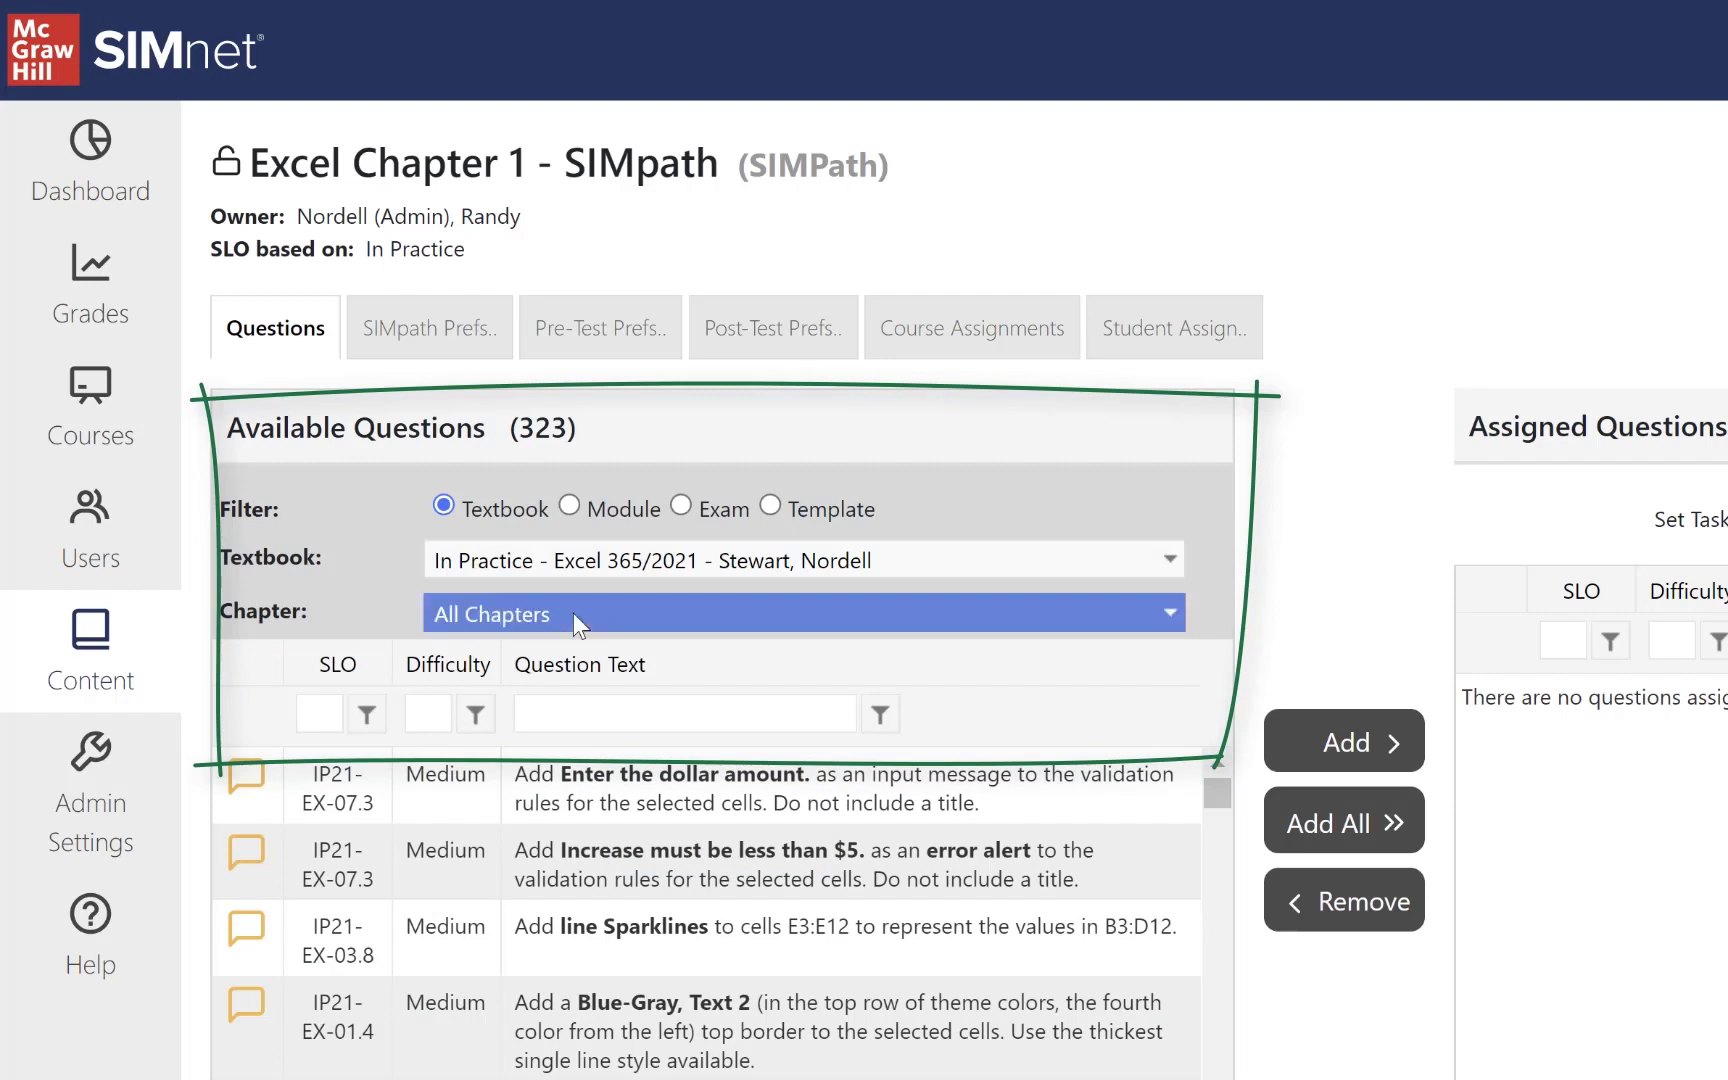
click(613, 732)
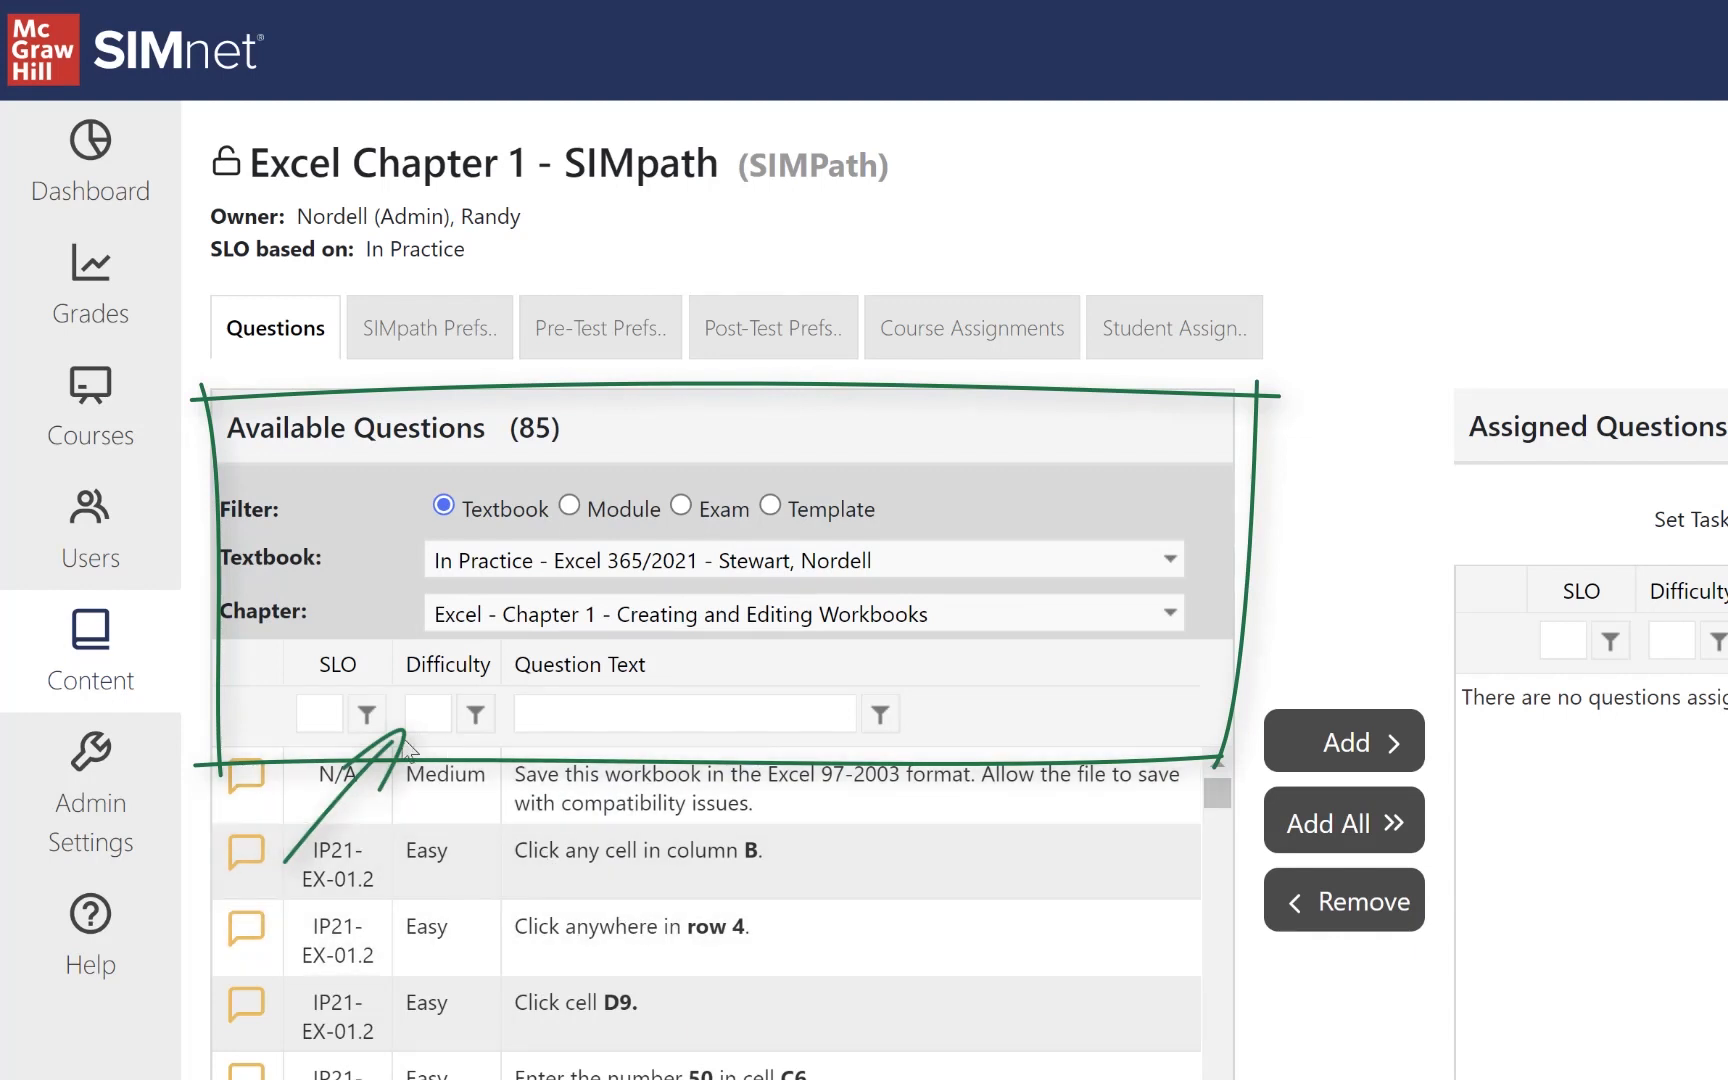
Filter the available Chapter 1 questions by difficulty "med" and assign all the matching questions to the SIMpath.
click(445, 718)
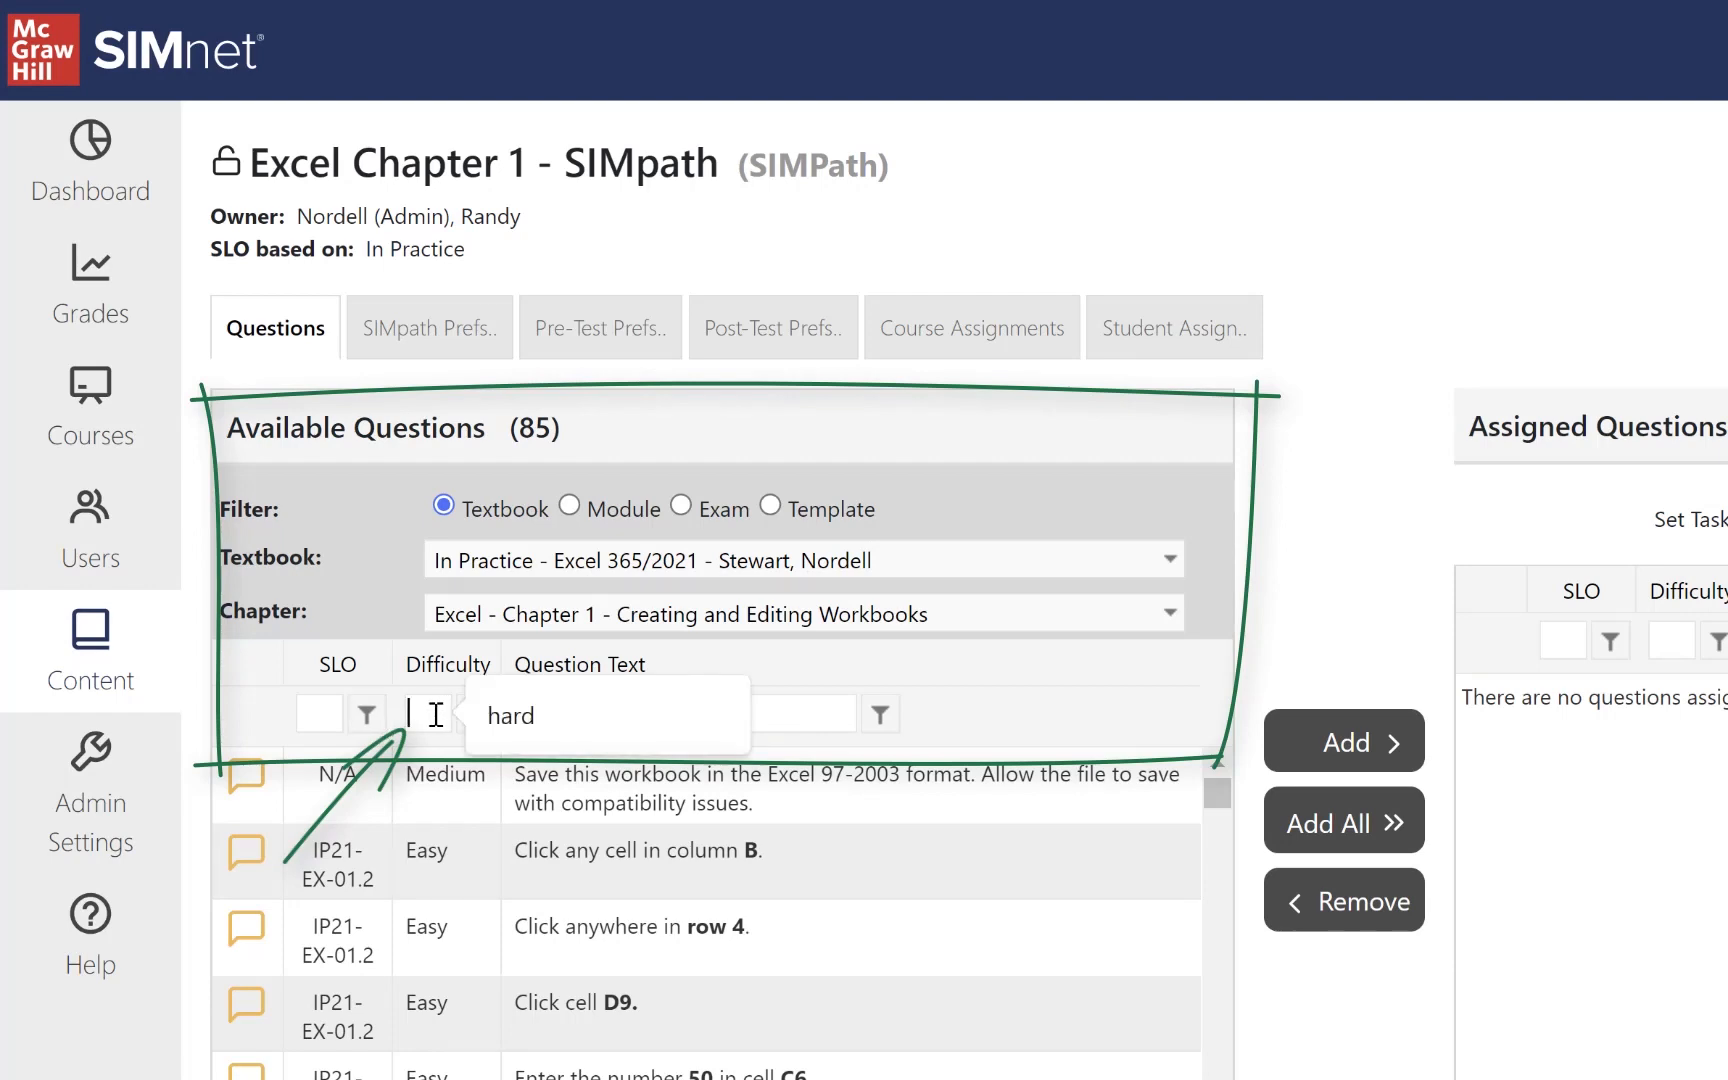
text(med)
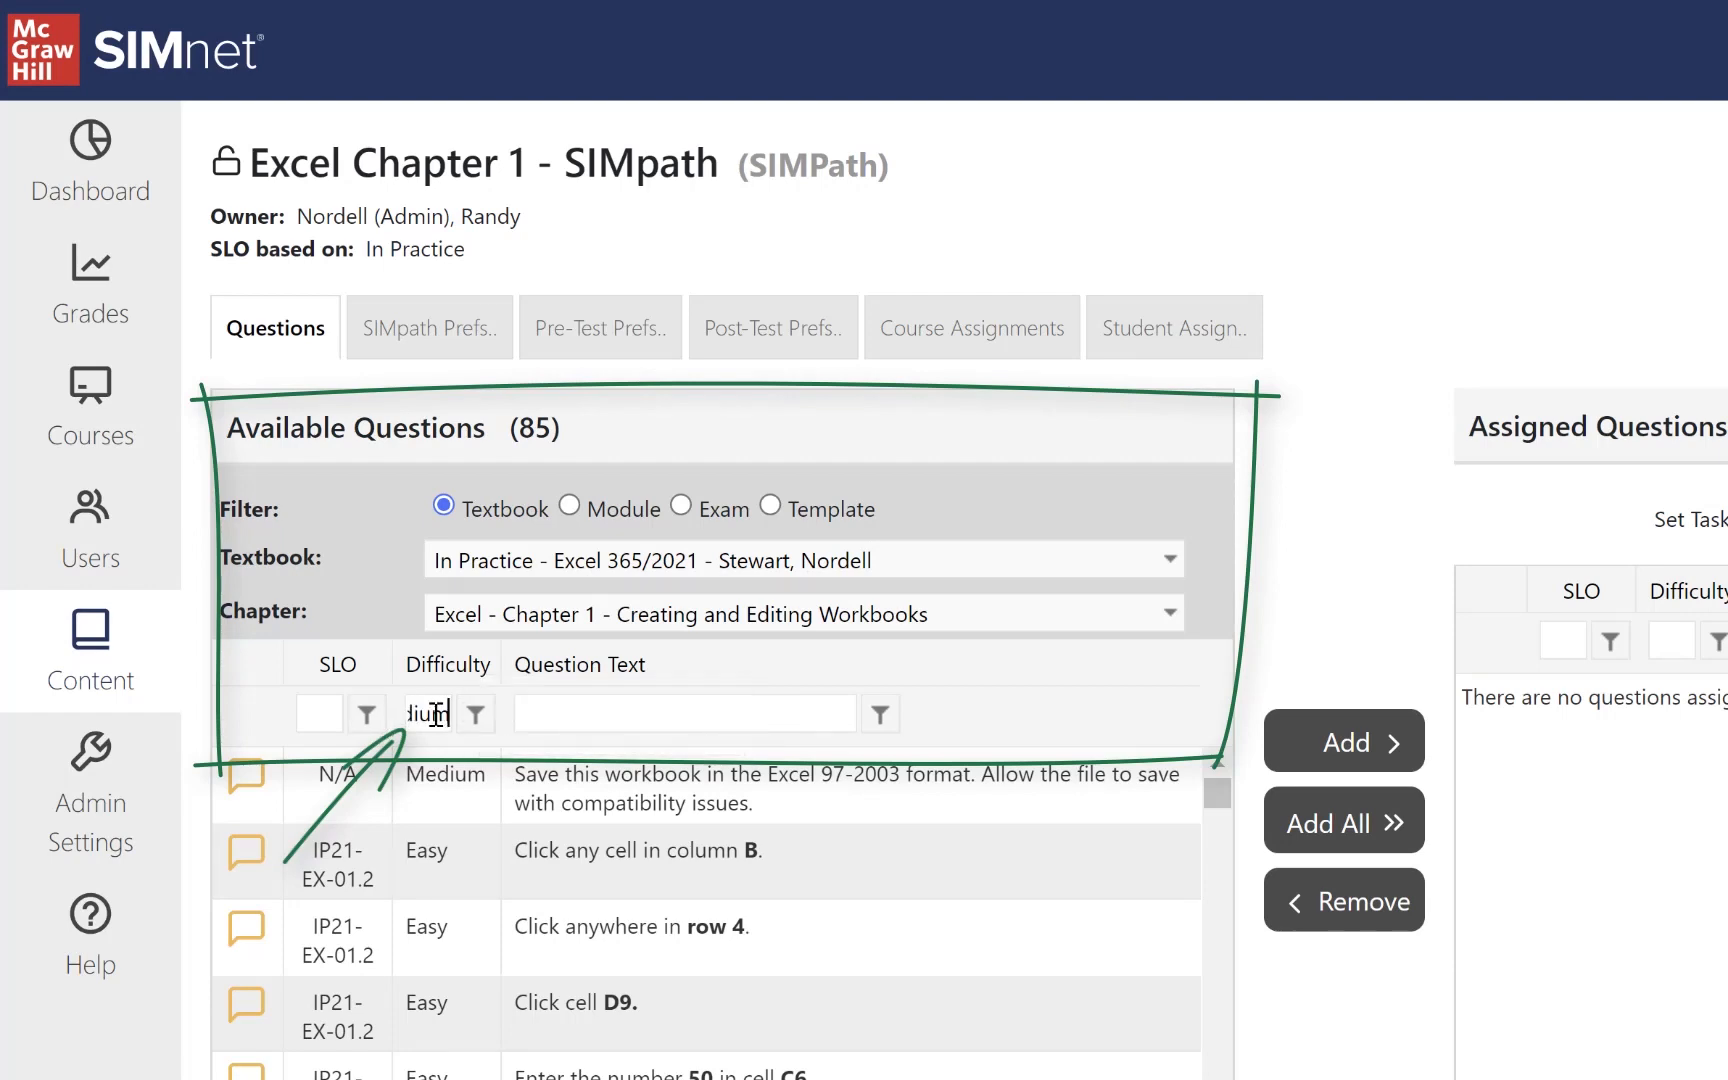
key(Return)
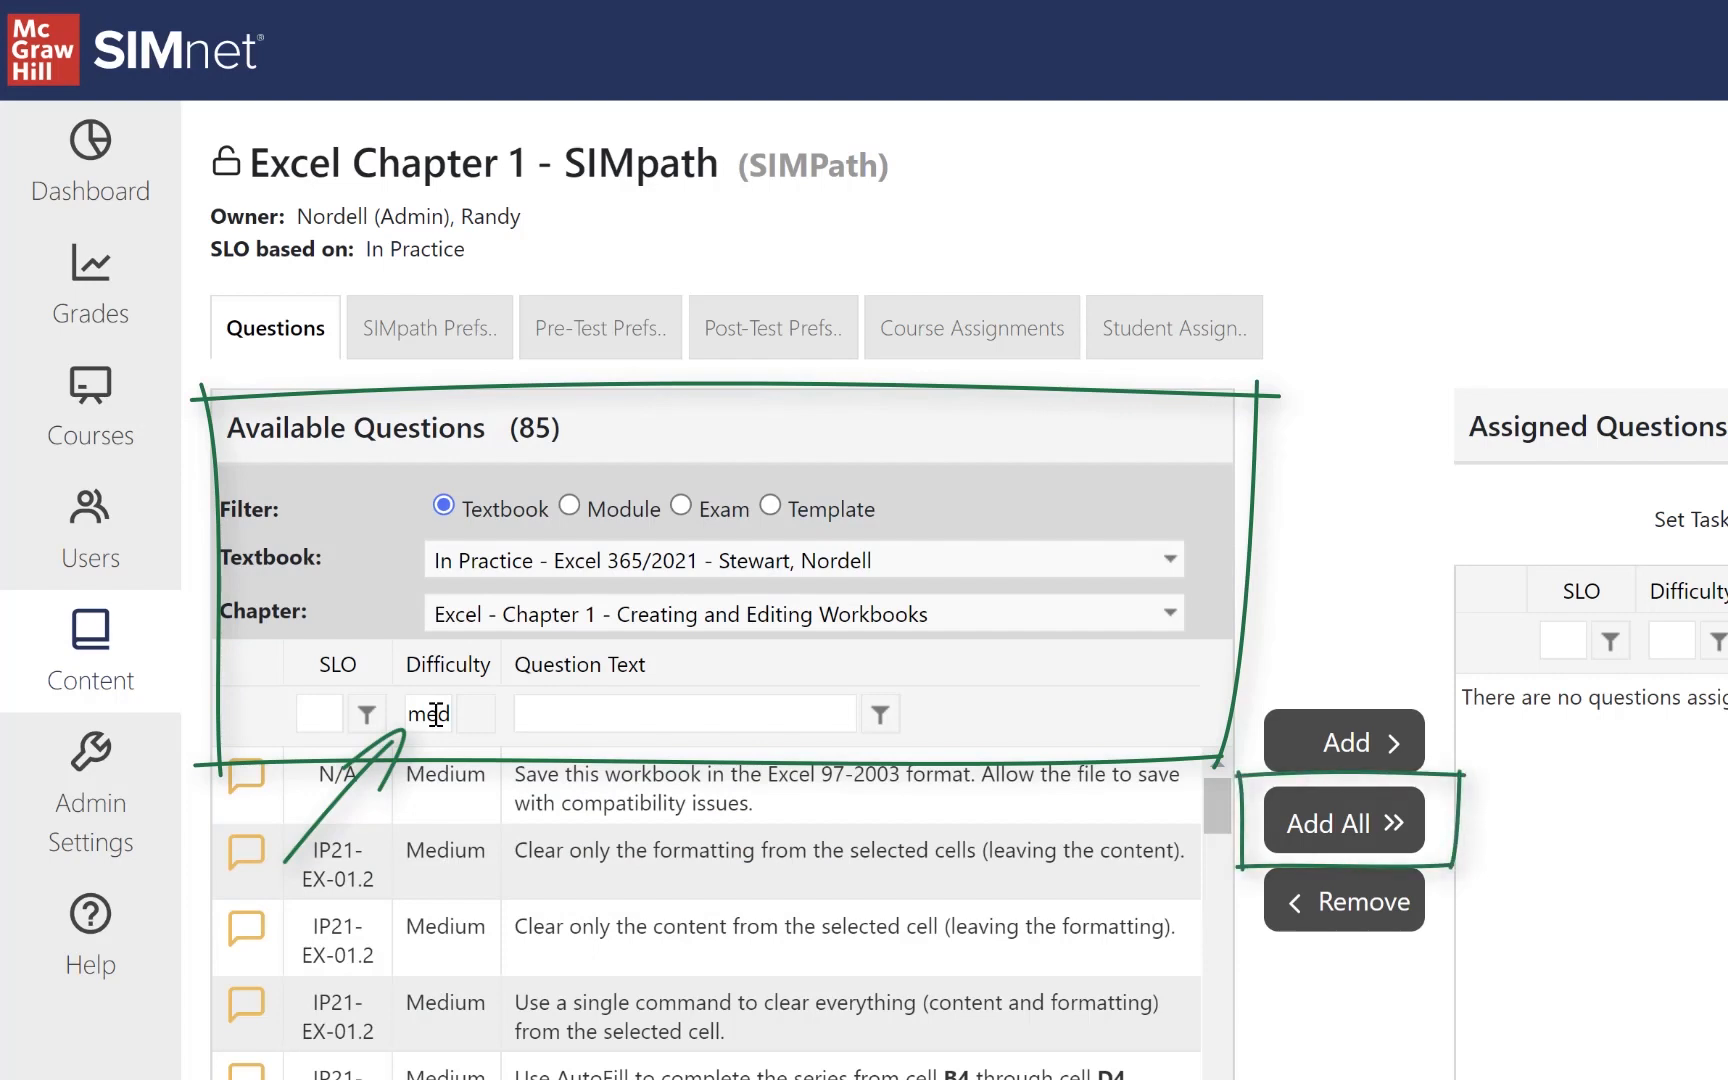
click(1355, 828)
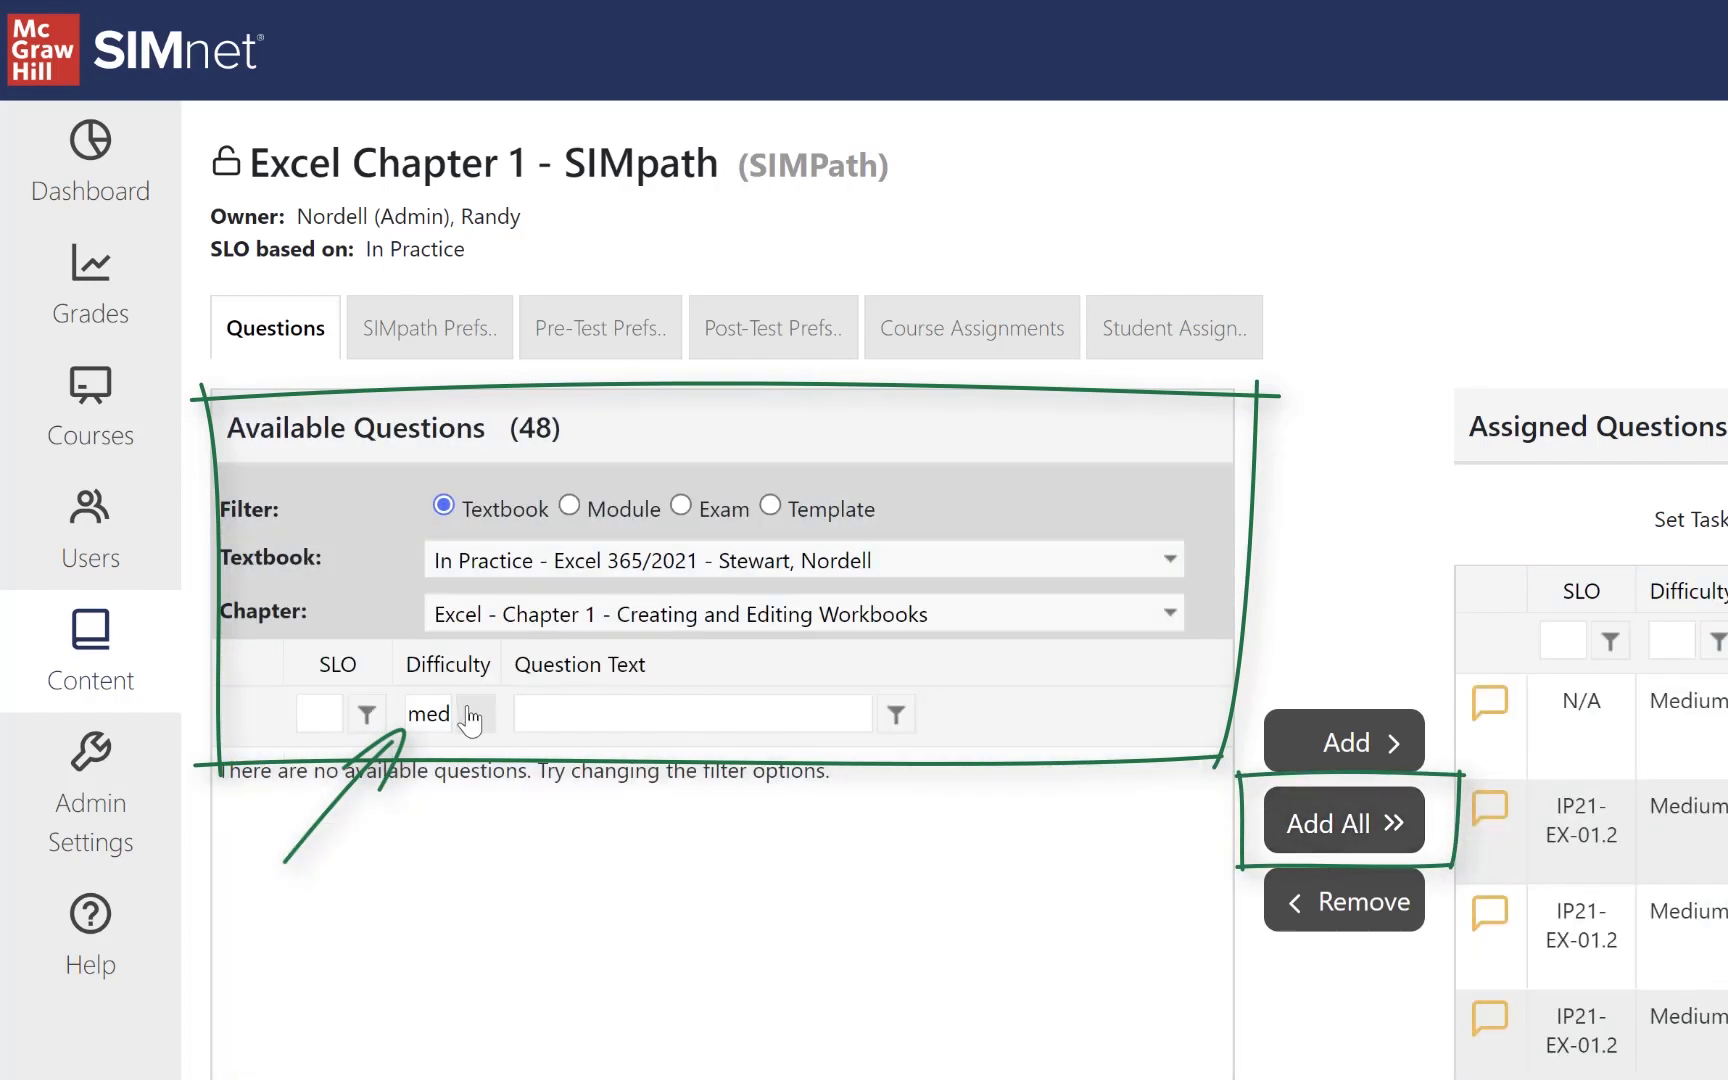
Clear the medium difficulty filter, filter the available questions by "hard", and assign all the matching questions to the SIMpath.
click(476, 714)
click(470, 737)
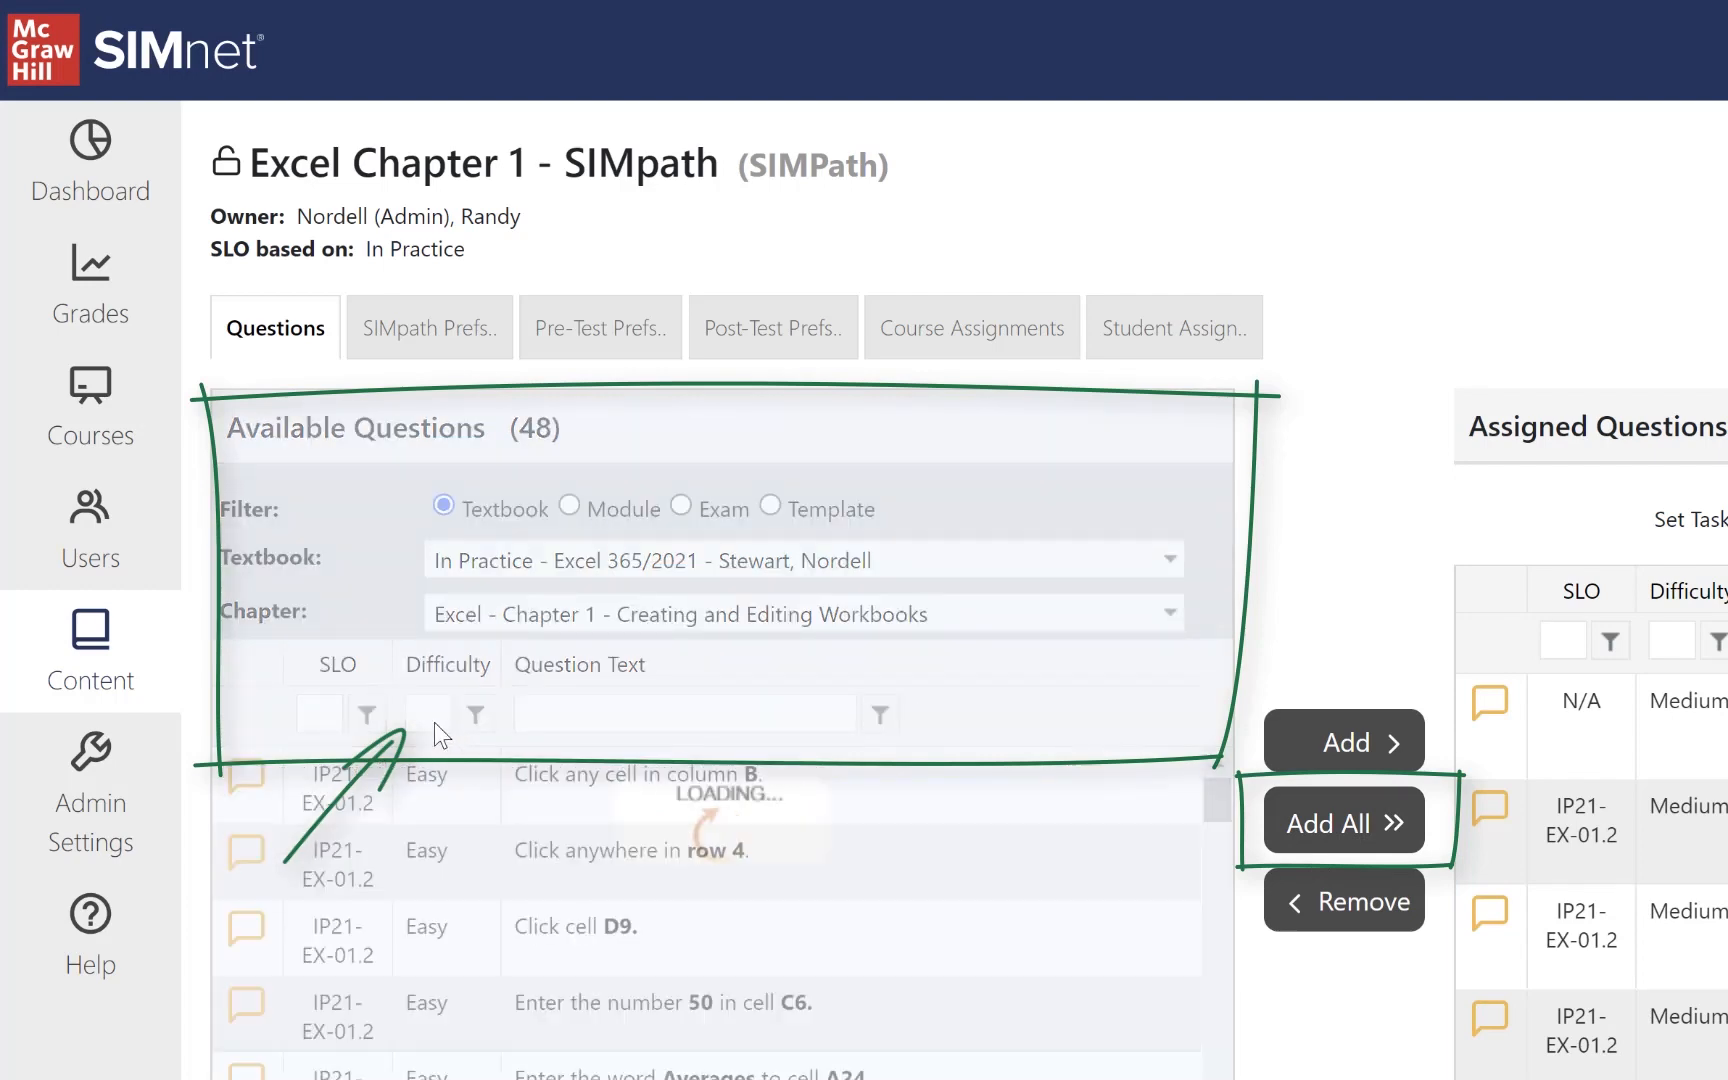
click(433, 715)
text(hard)
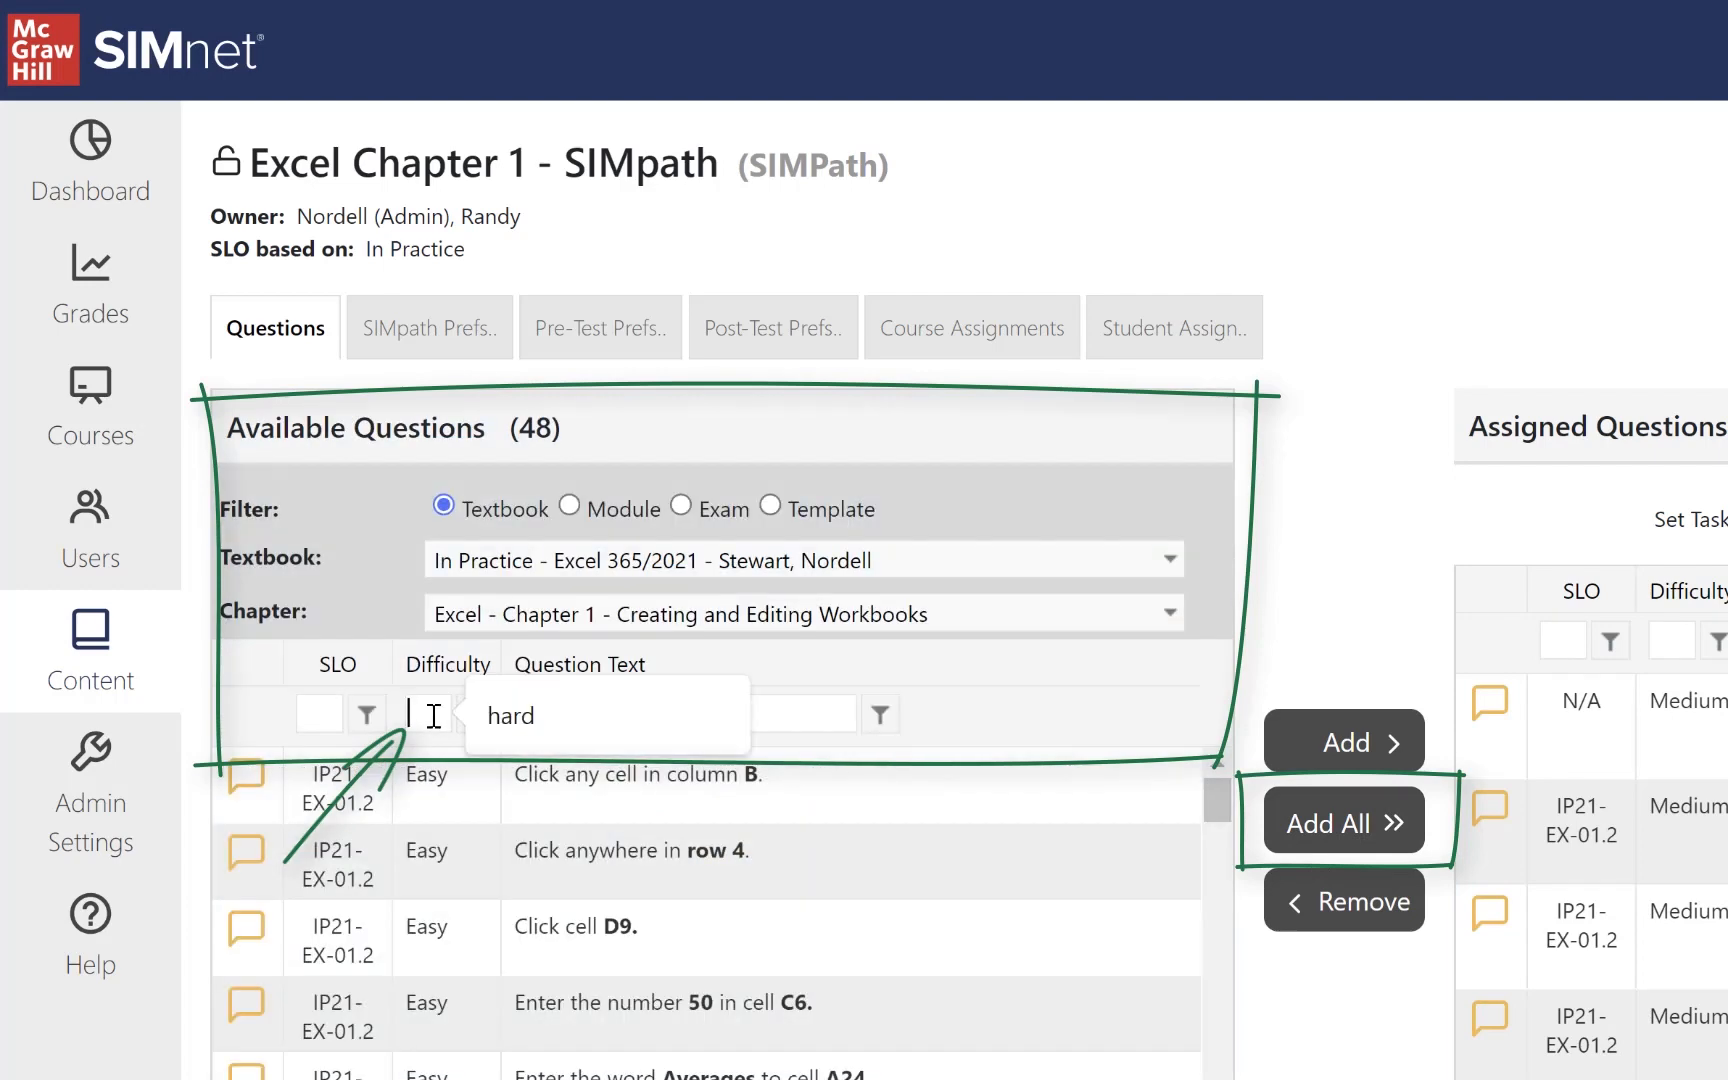
key(Return)
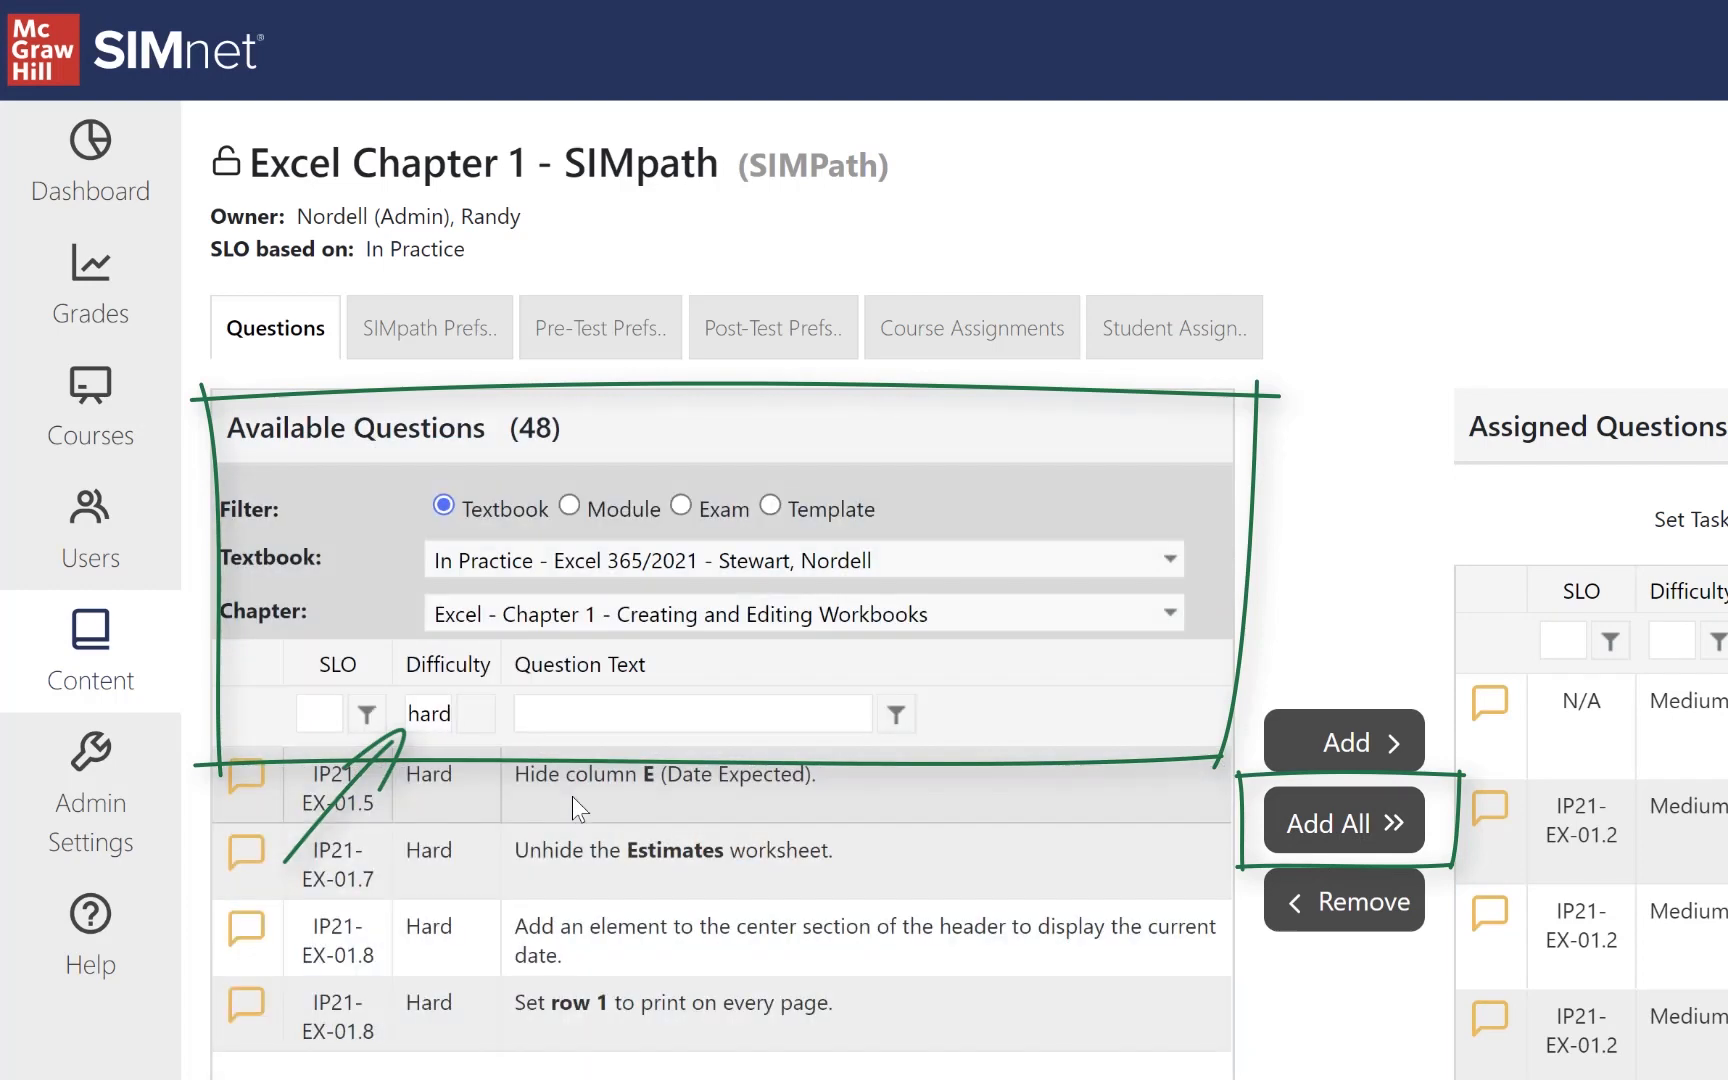
click(1345, 828)
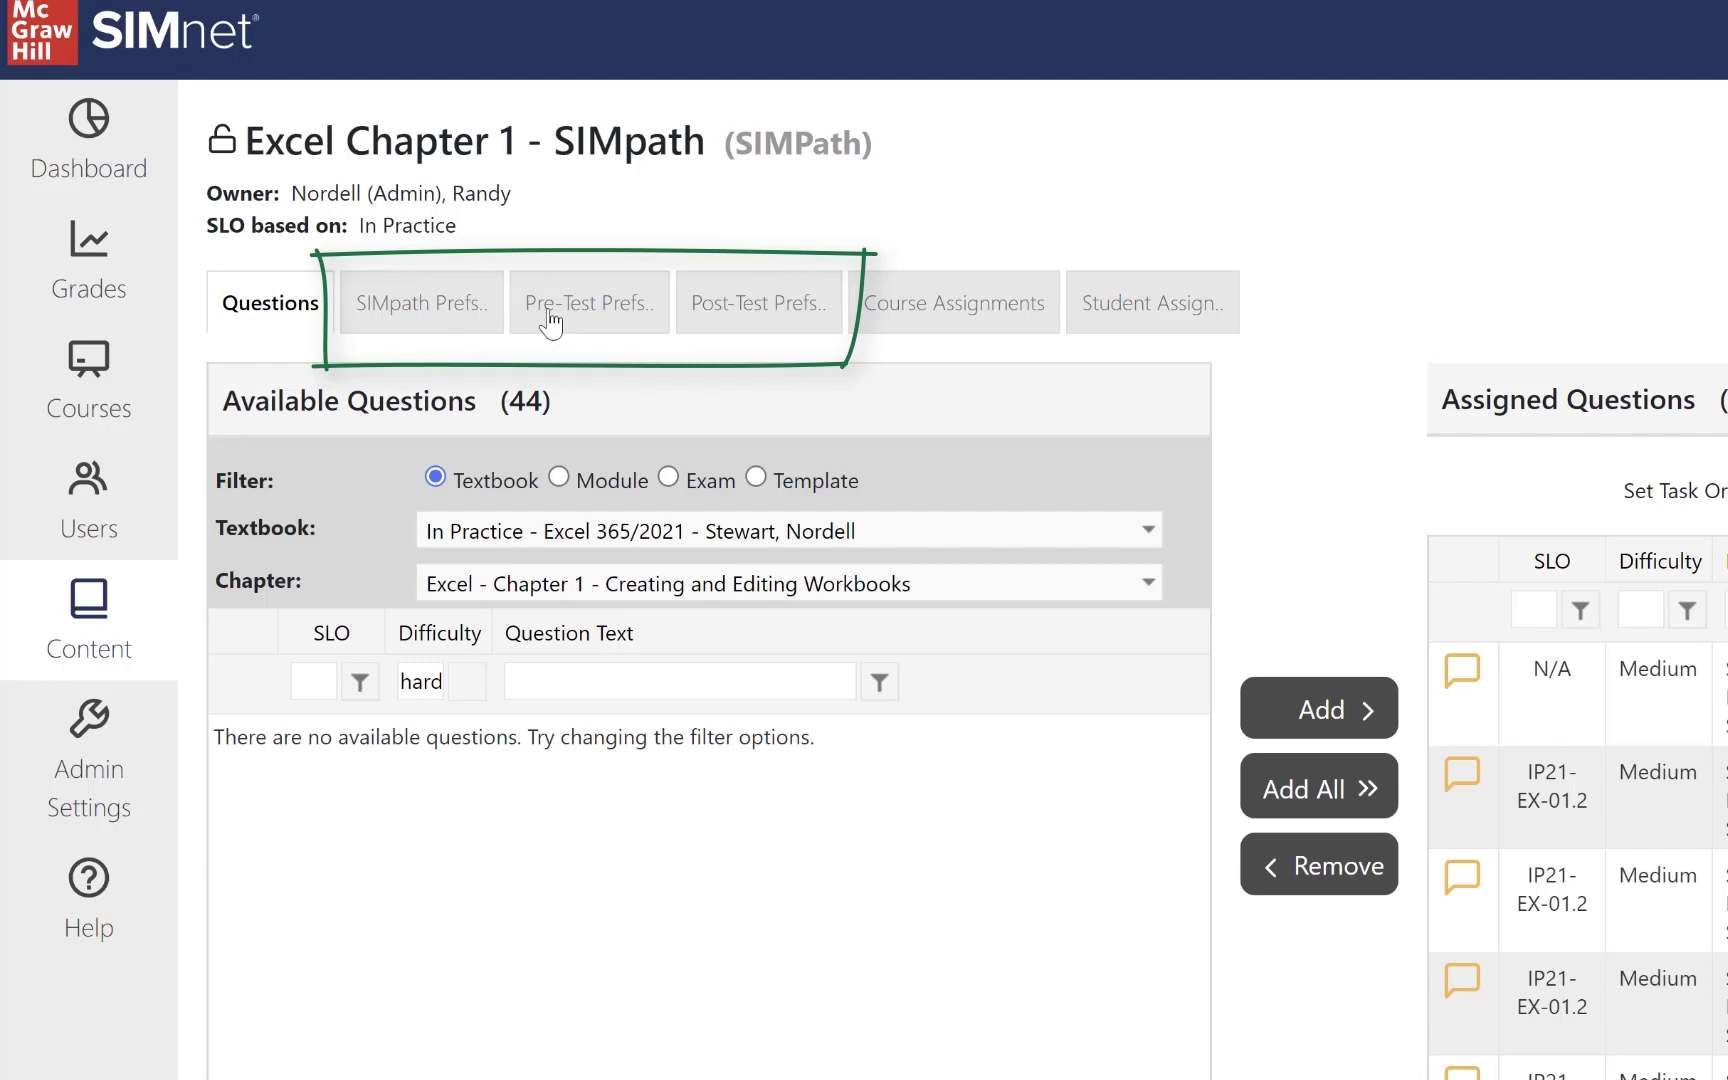
Open the SIMpath preferences for editing, review the pre-test, lesson and post-test properties, and save them with their default settings.
click(428, 327)
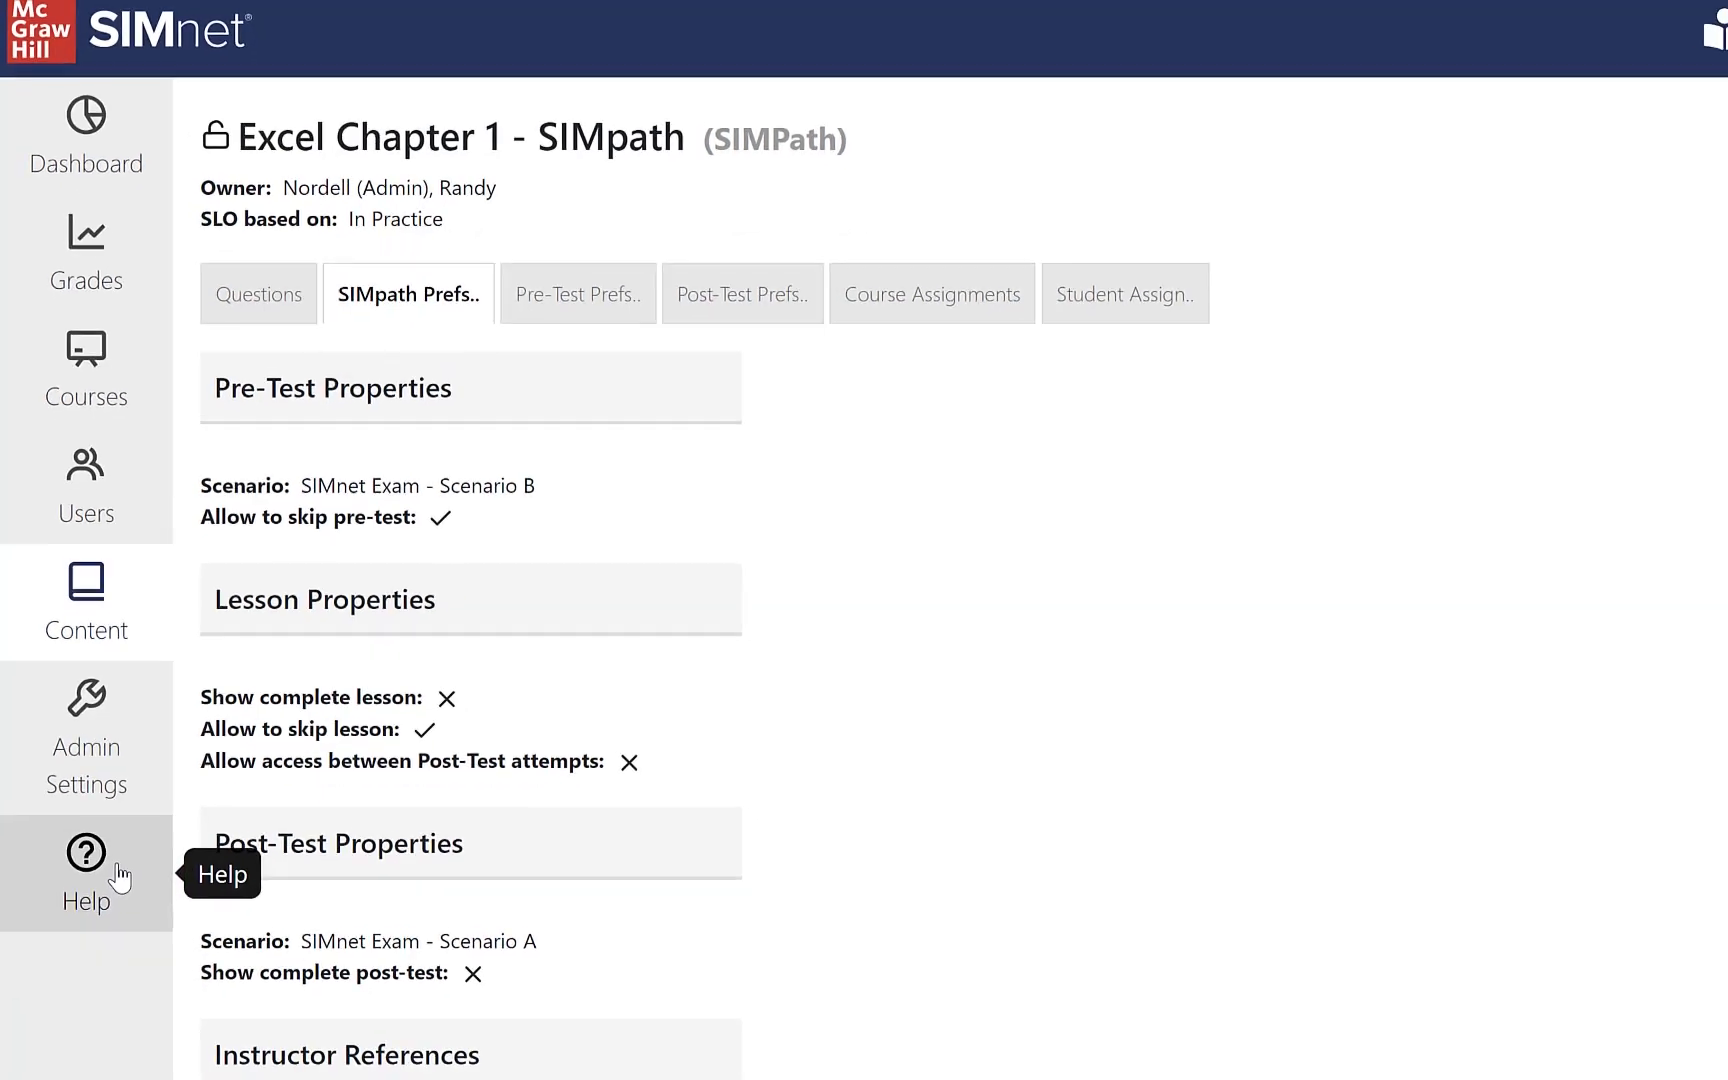
scroll(690, 795, down, 3)
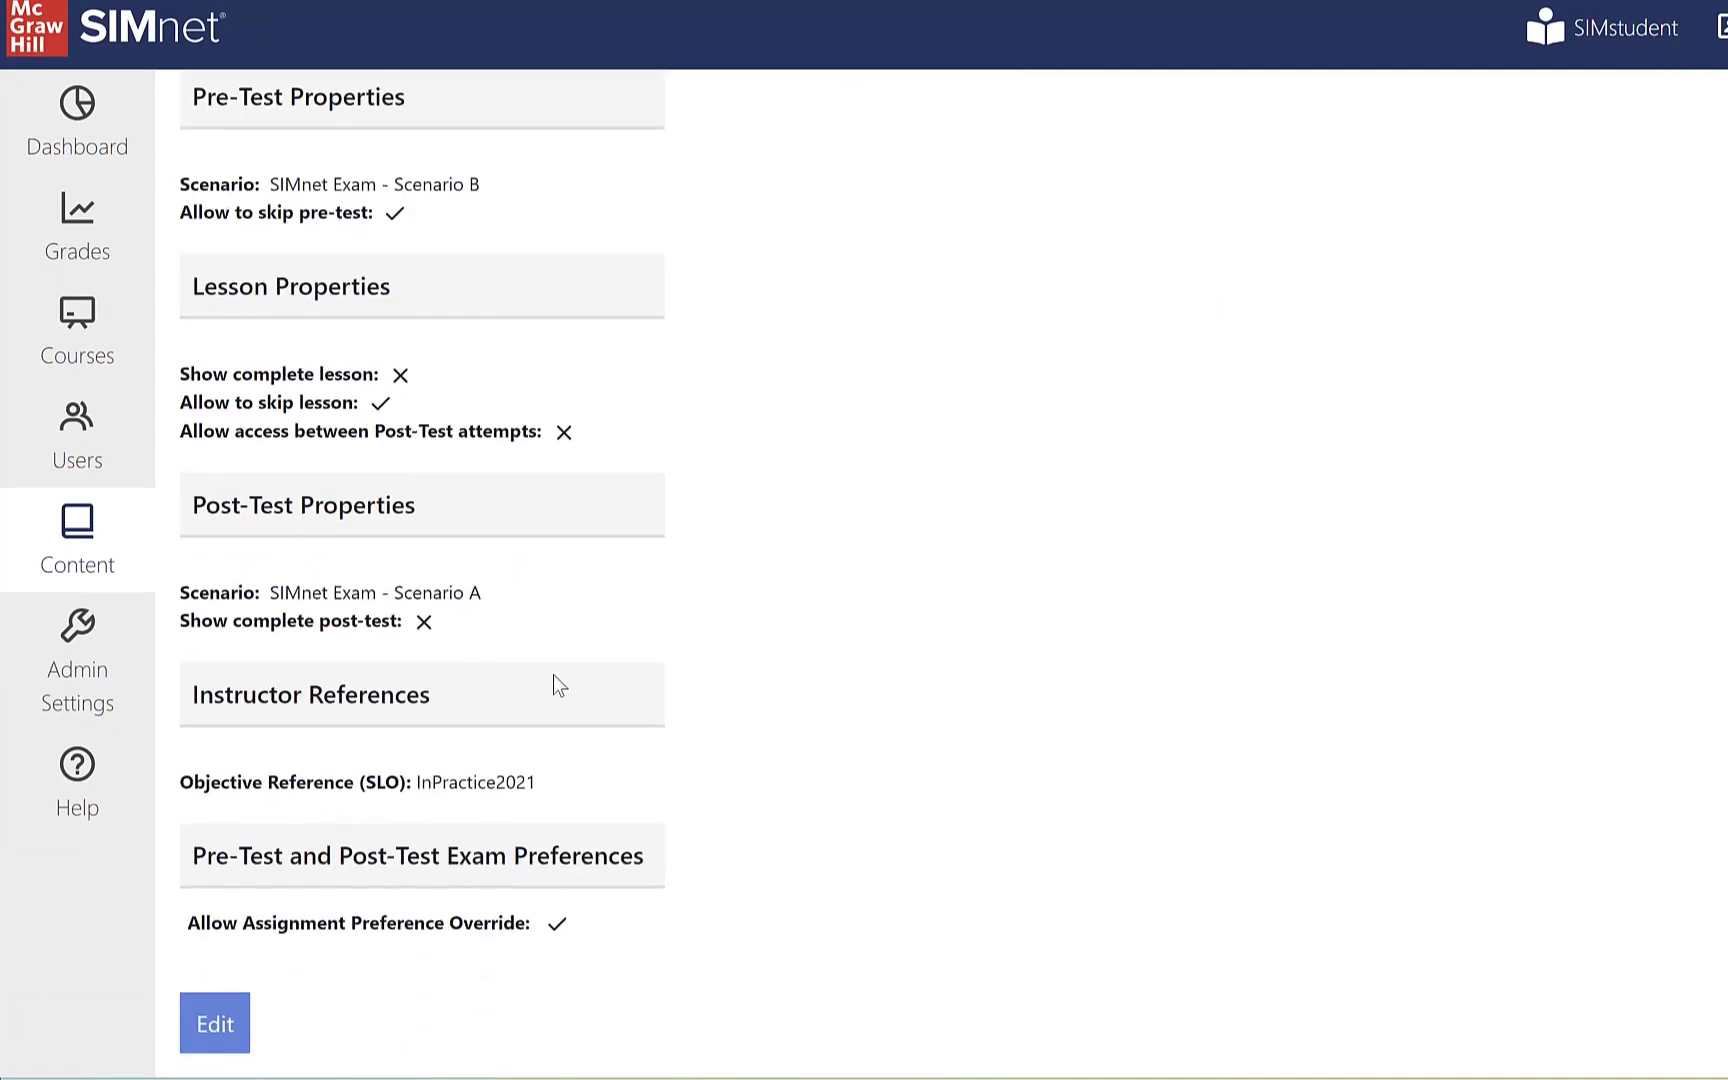
click(216, 1024)
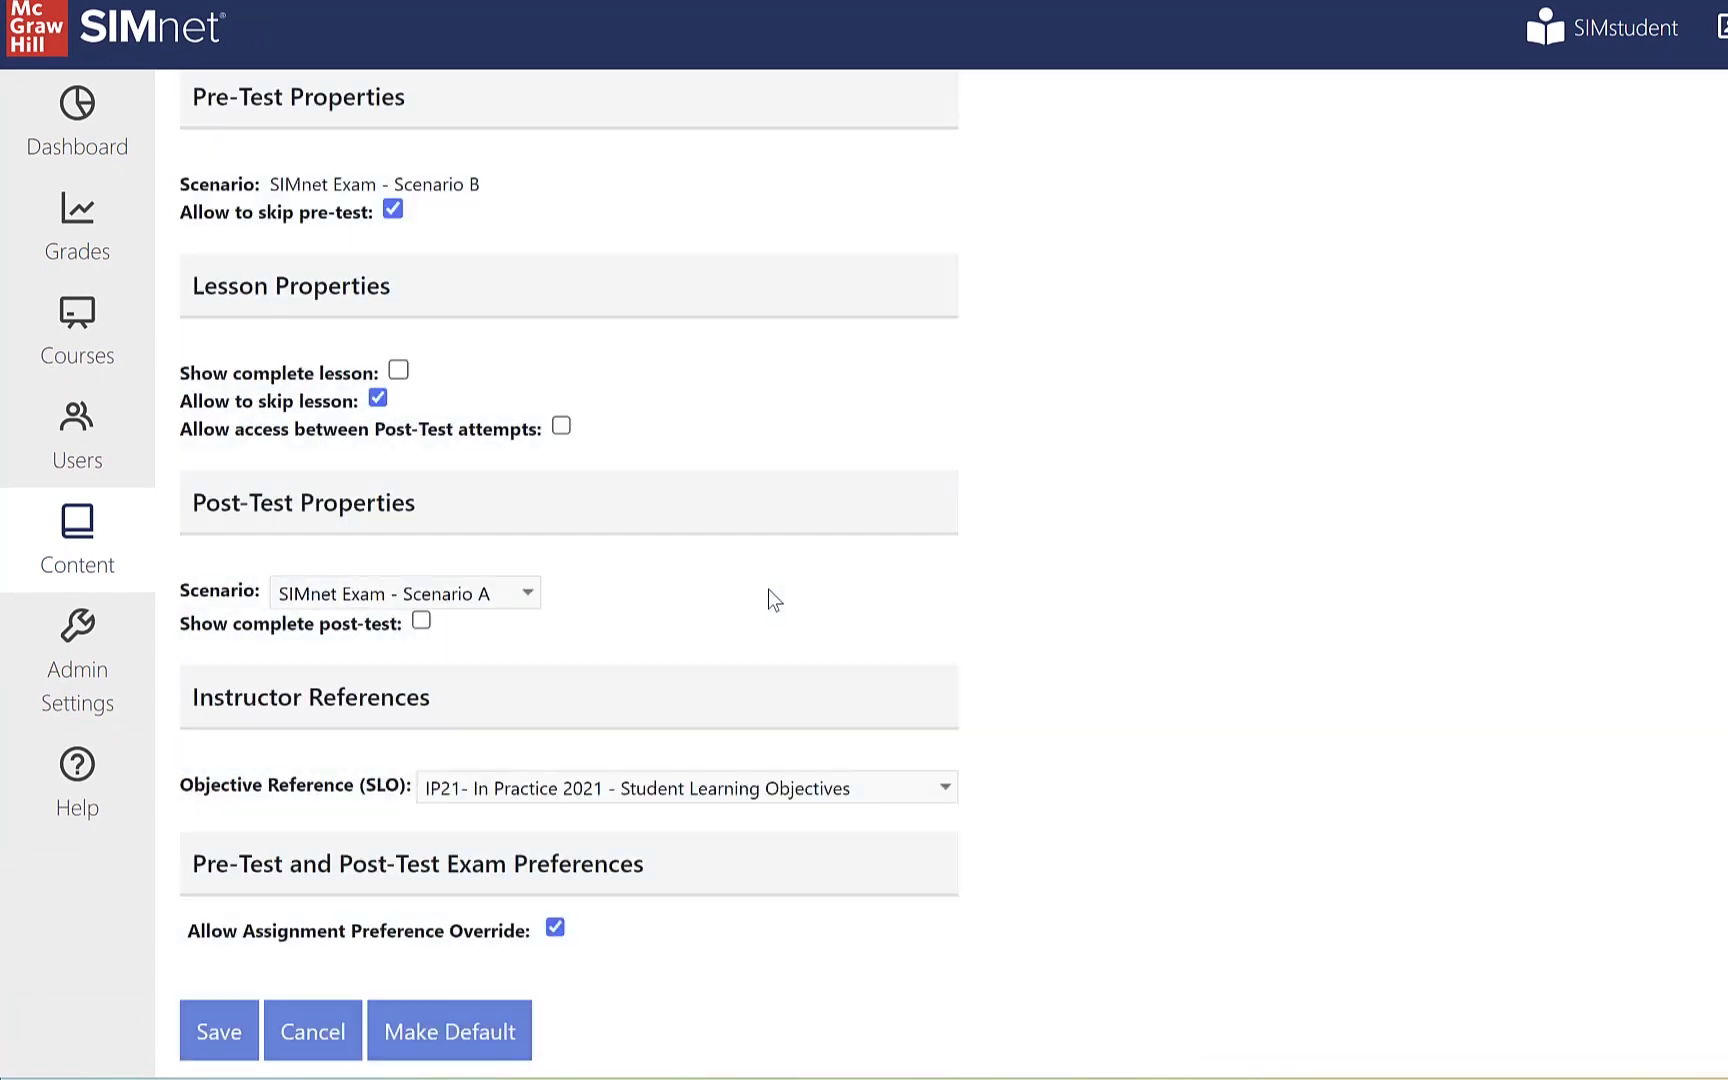
scroll(761, 586, up, 3)
scroll(594, 432, down, 2)
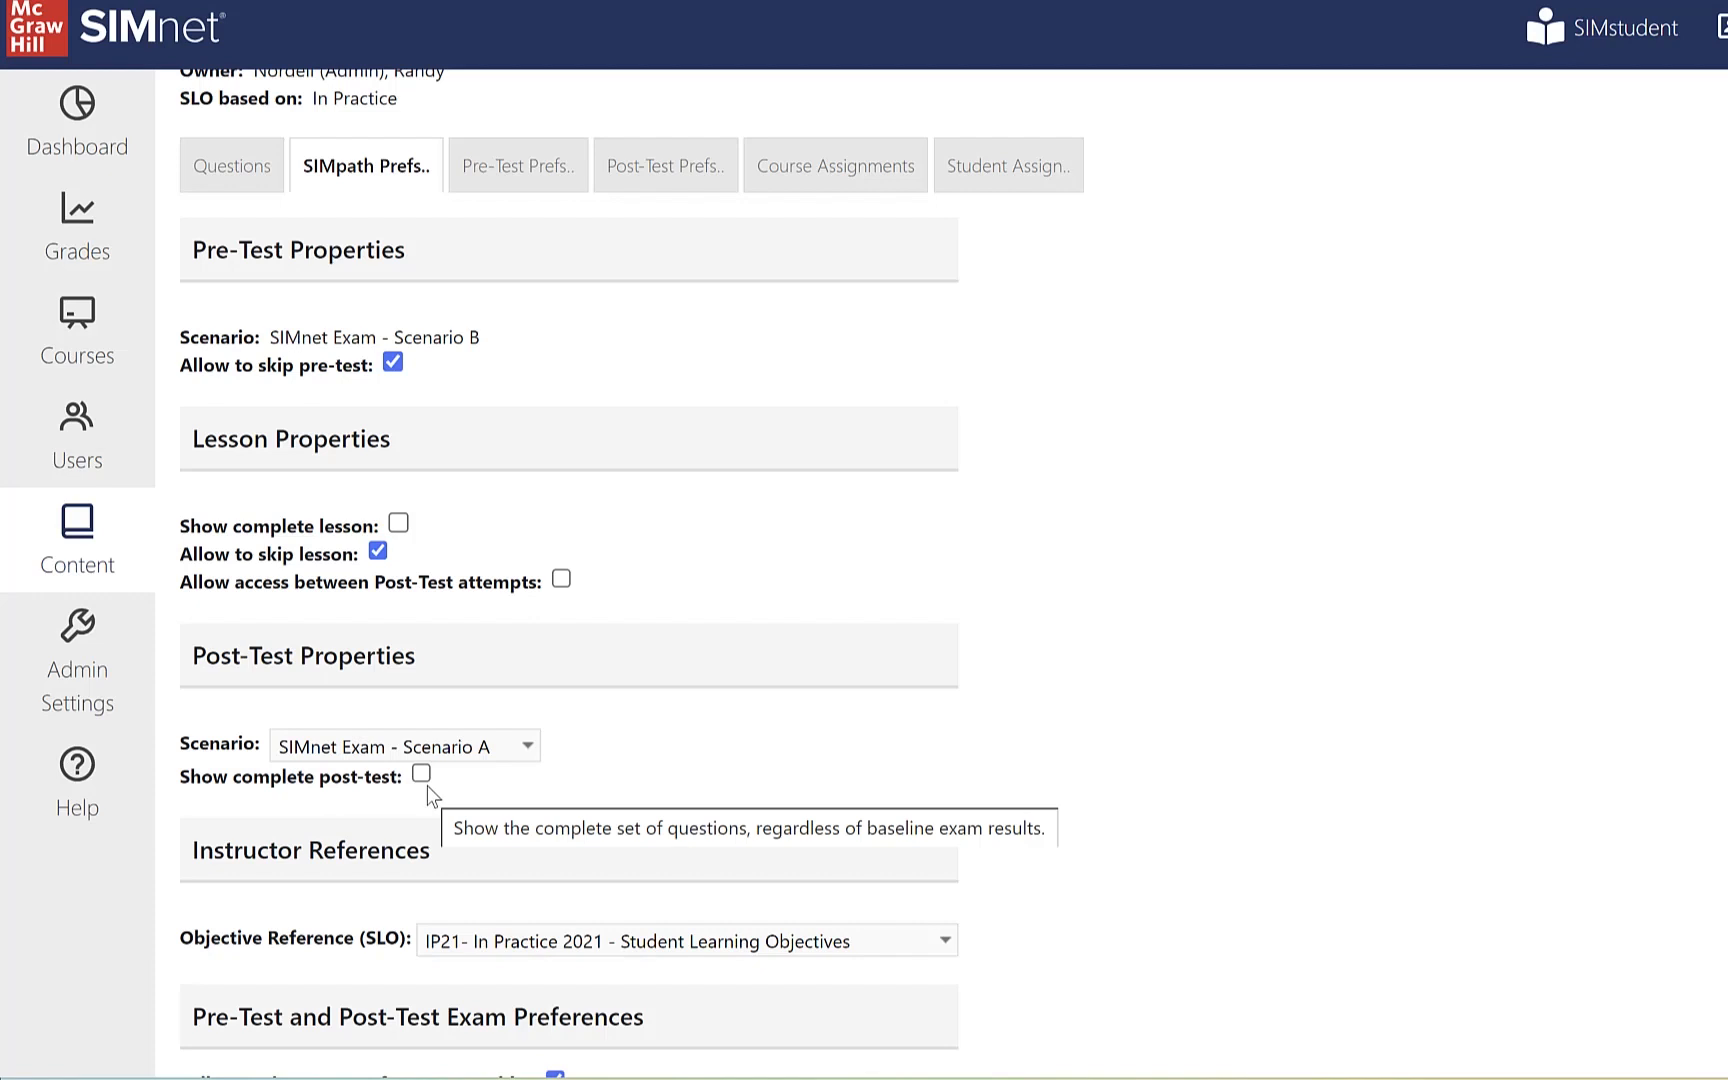
scroll(632, 796, down, 1)
scroll(632, 796, down, 1)
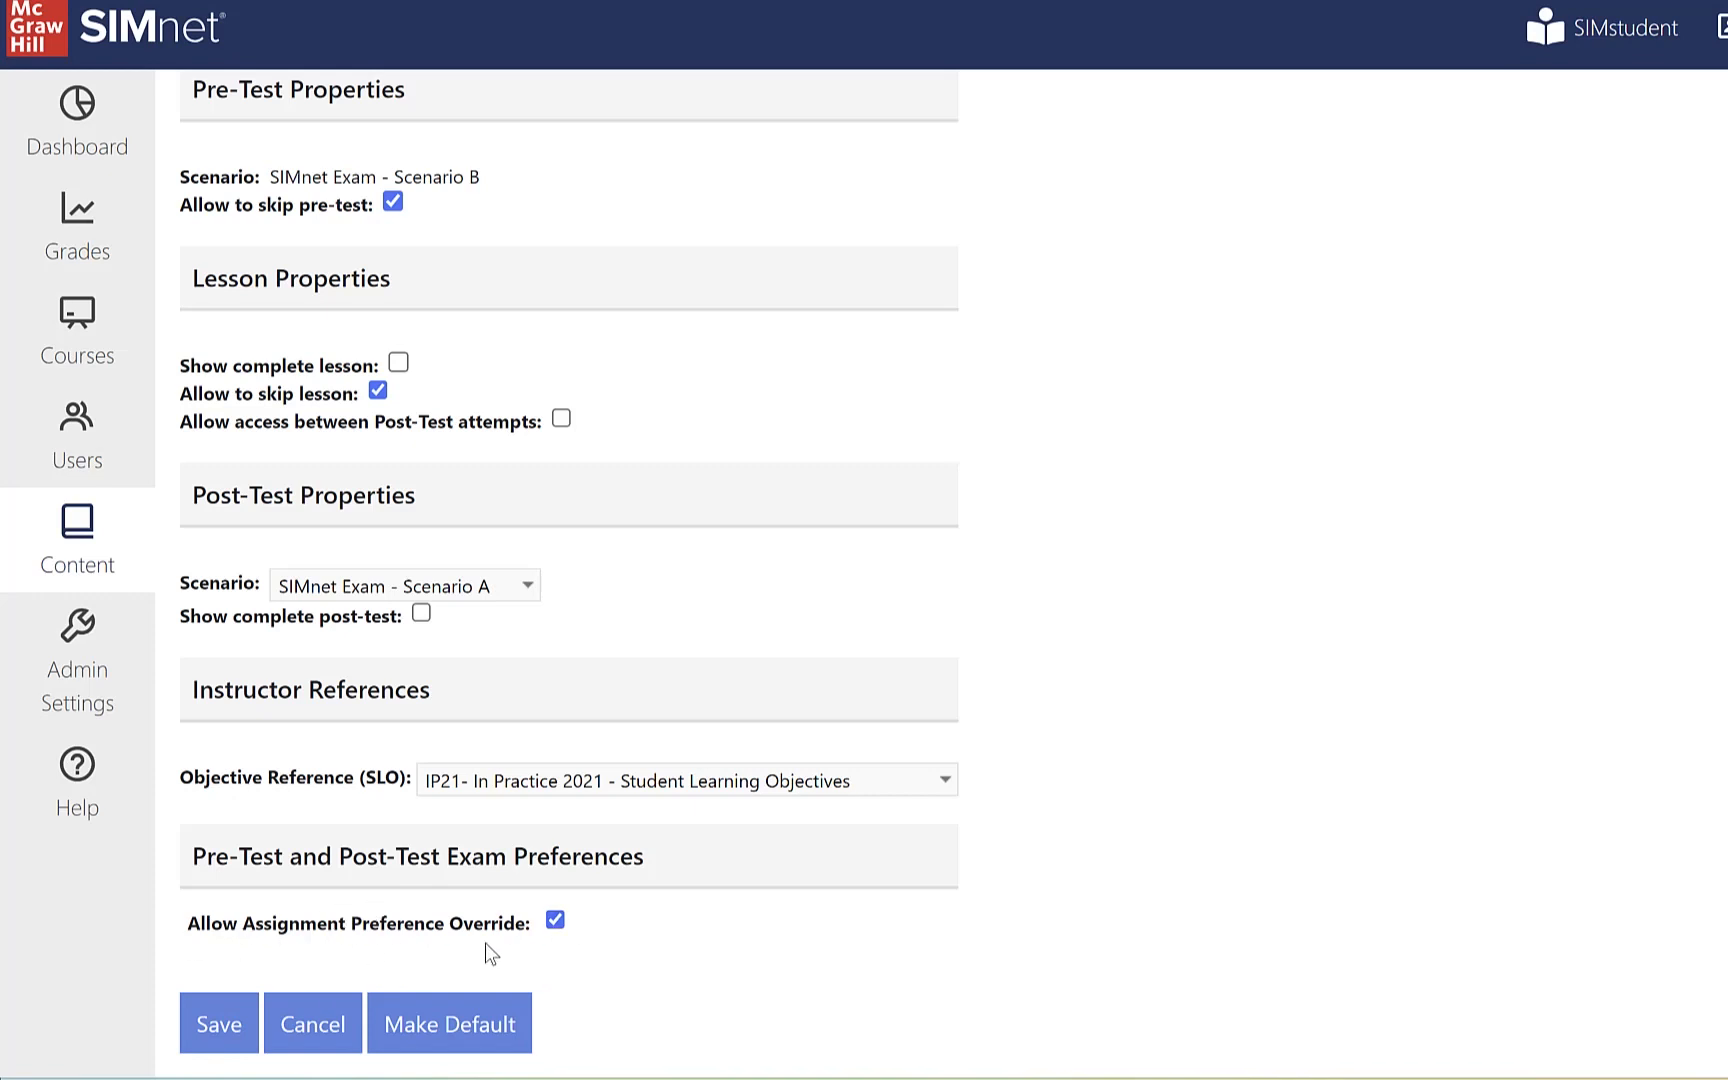
mouse_move(566, 932)
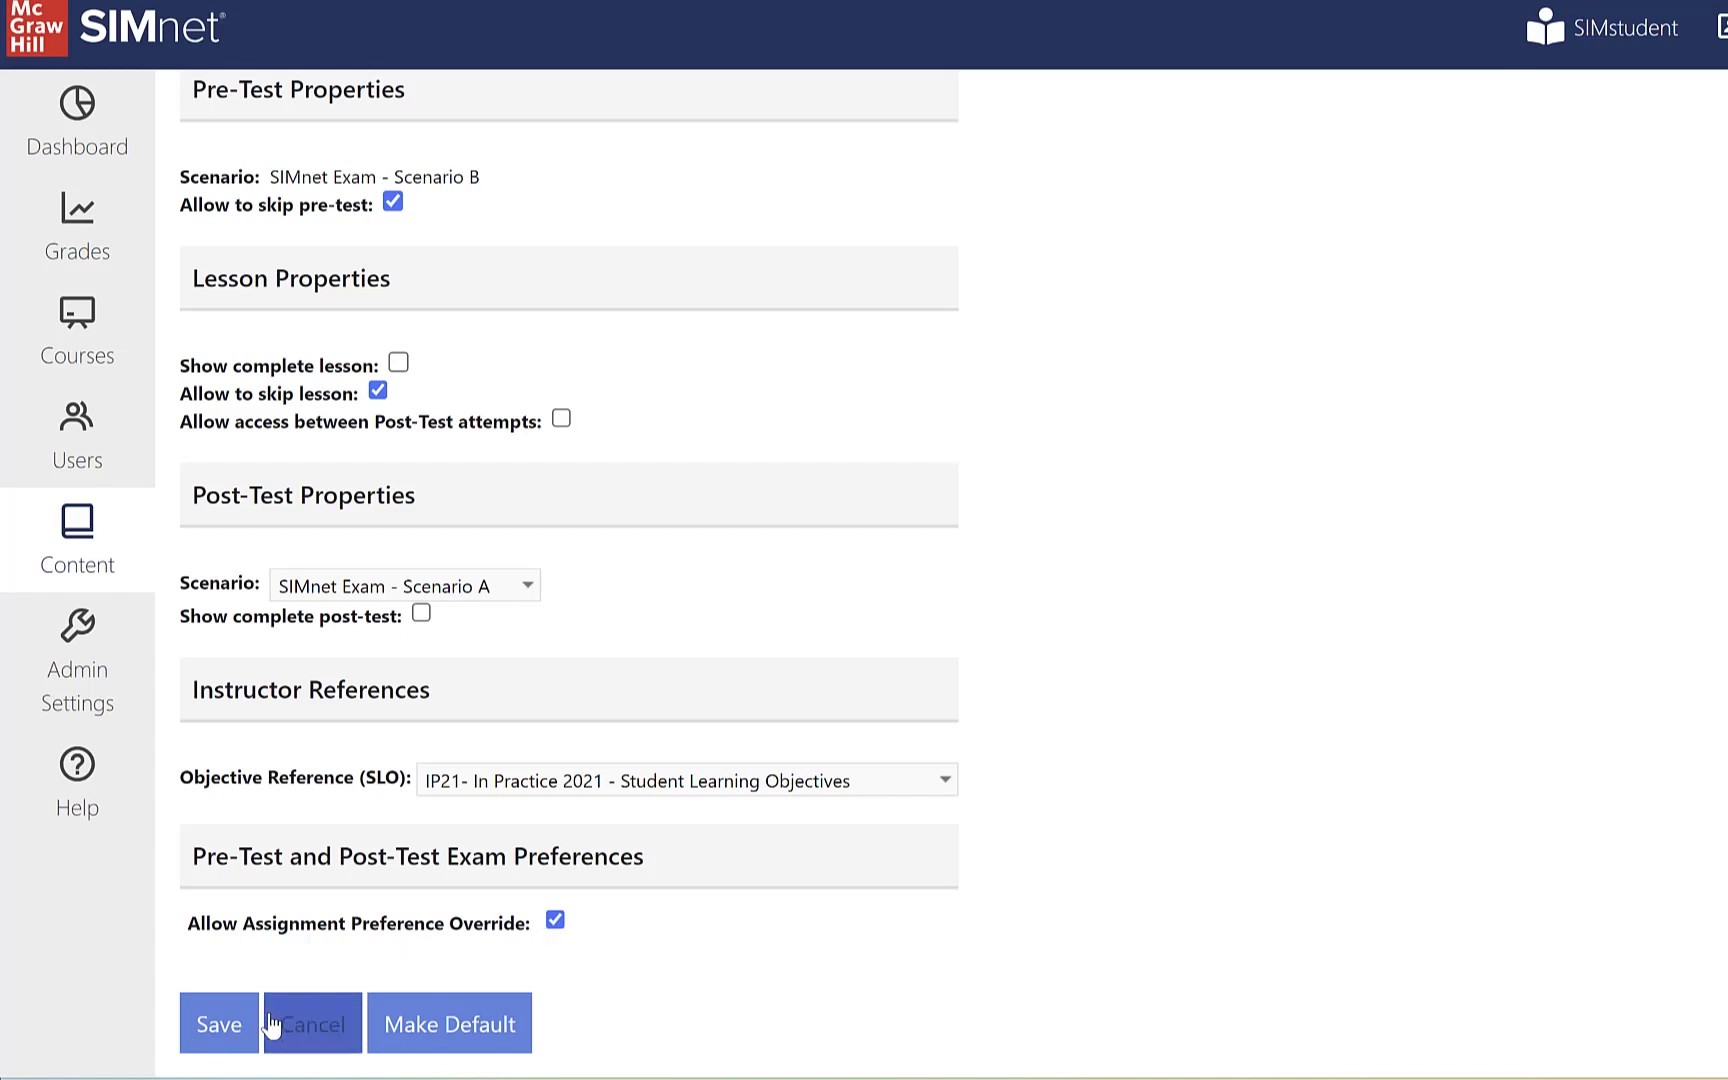
click(231, 1032)
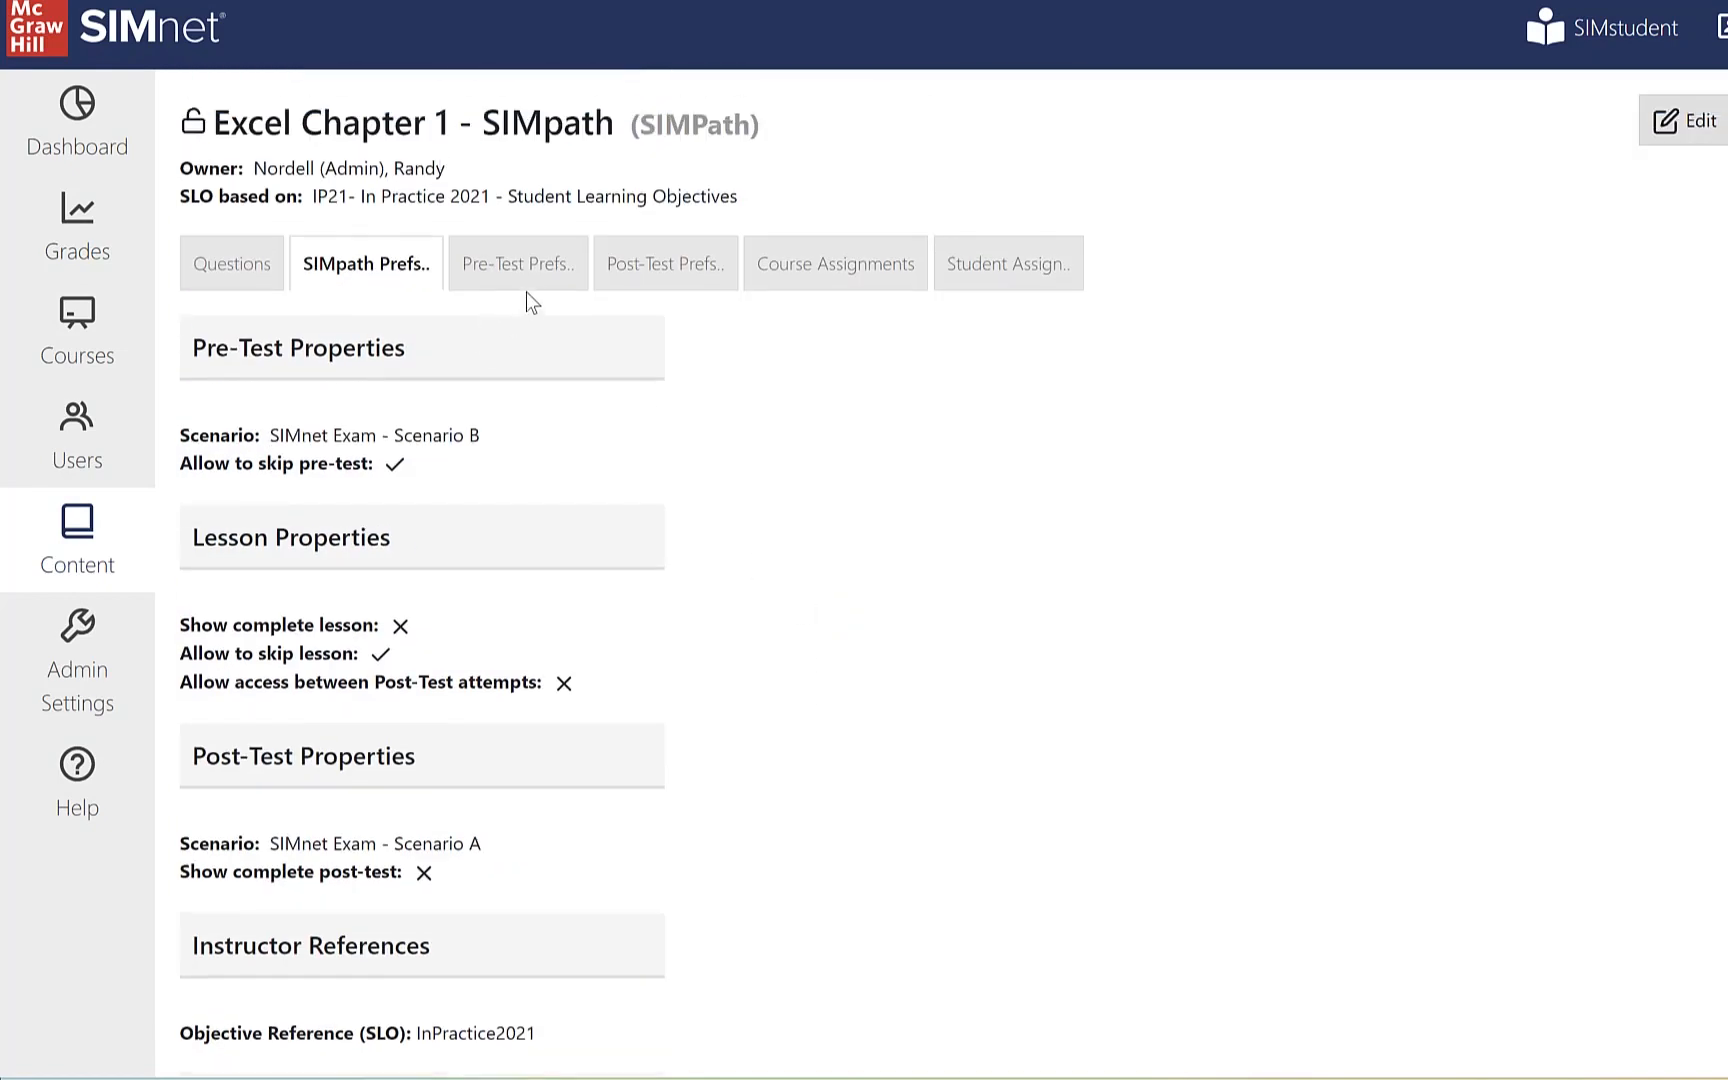
Set the pre-test time limit to 45 minutes and save the pre-test preferences.
click(522, 286)
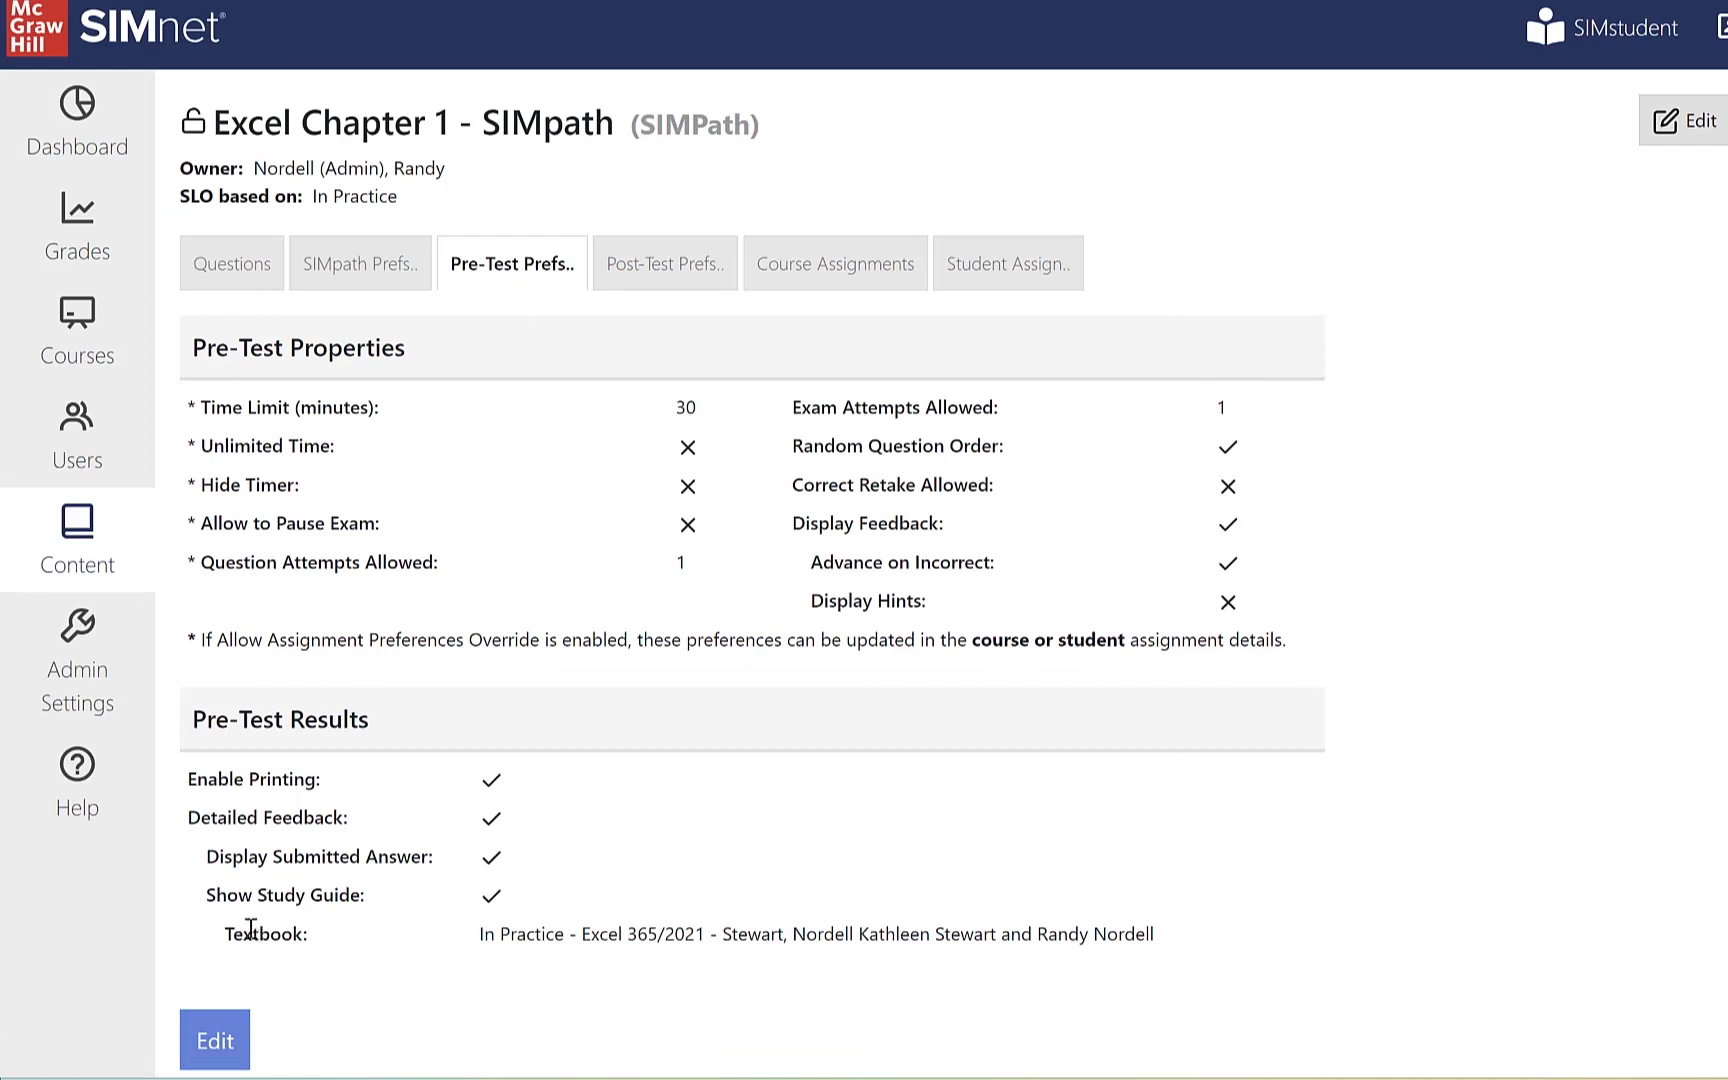
click(227, 1050)
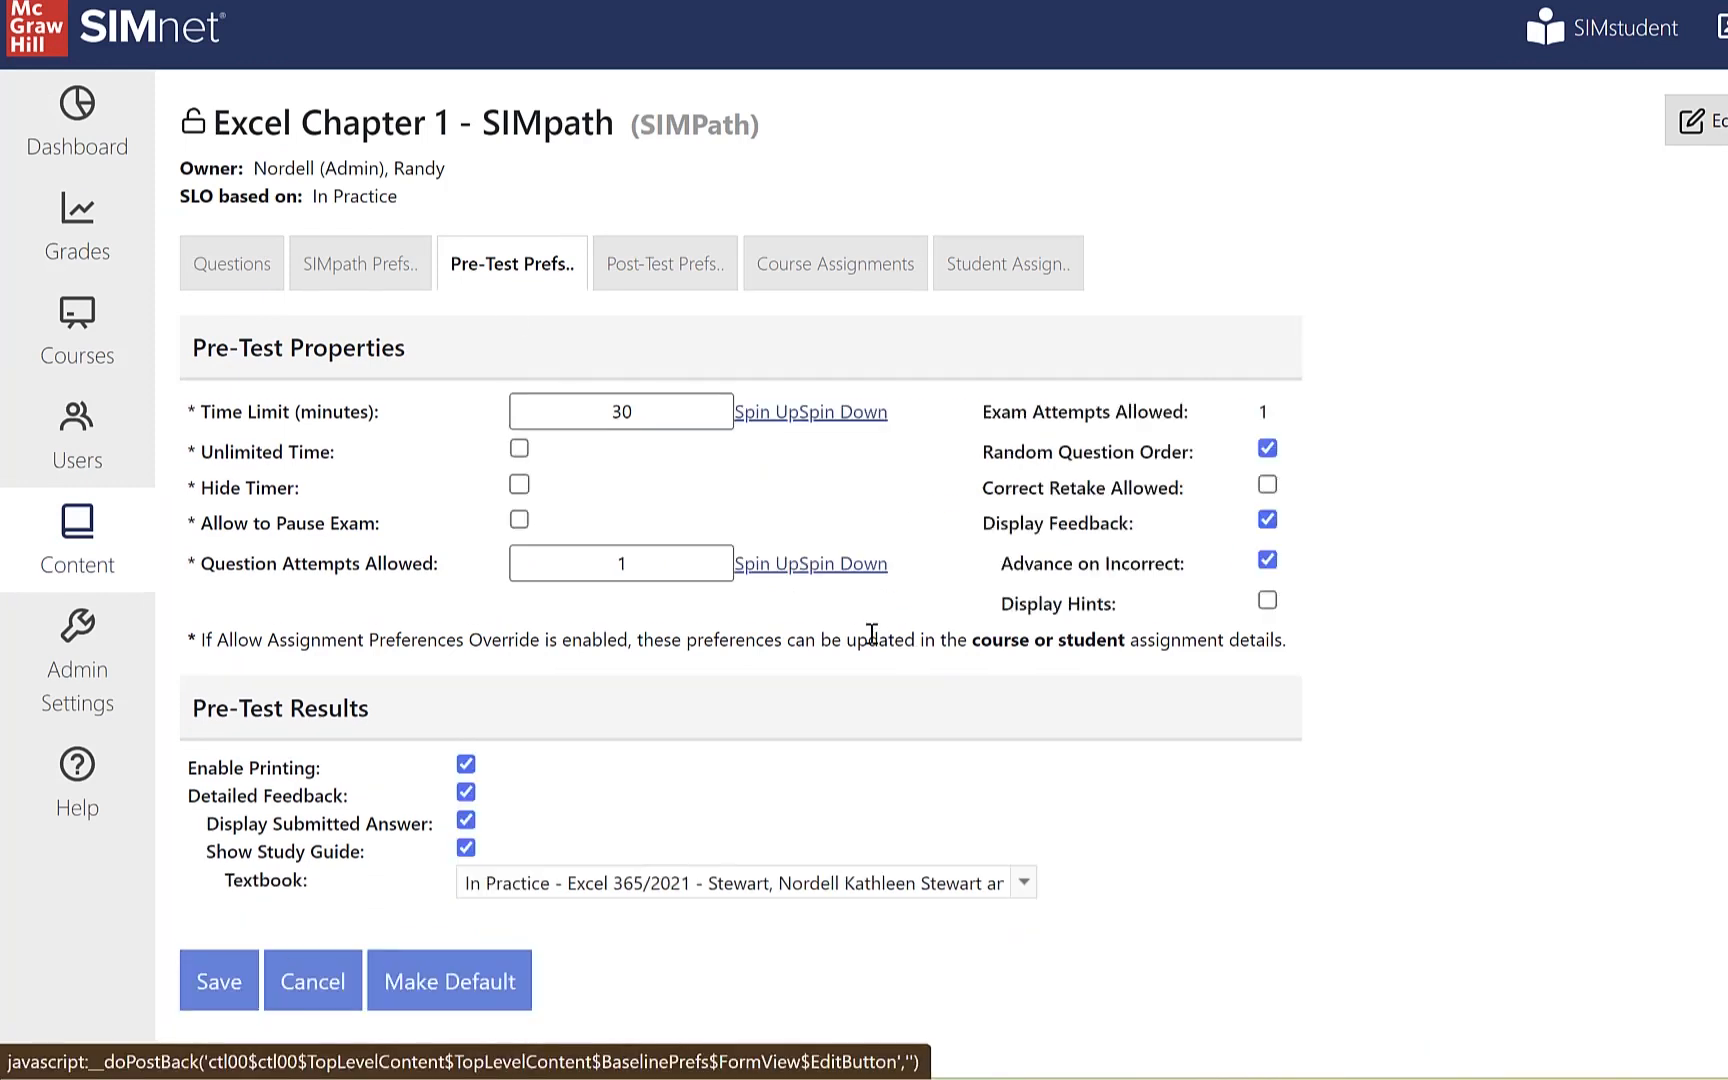
double_click(670, 410)
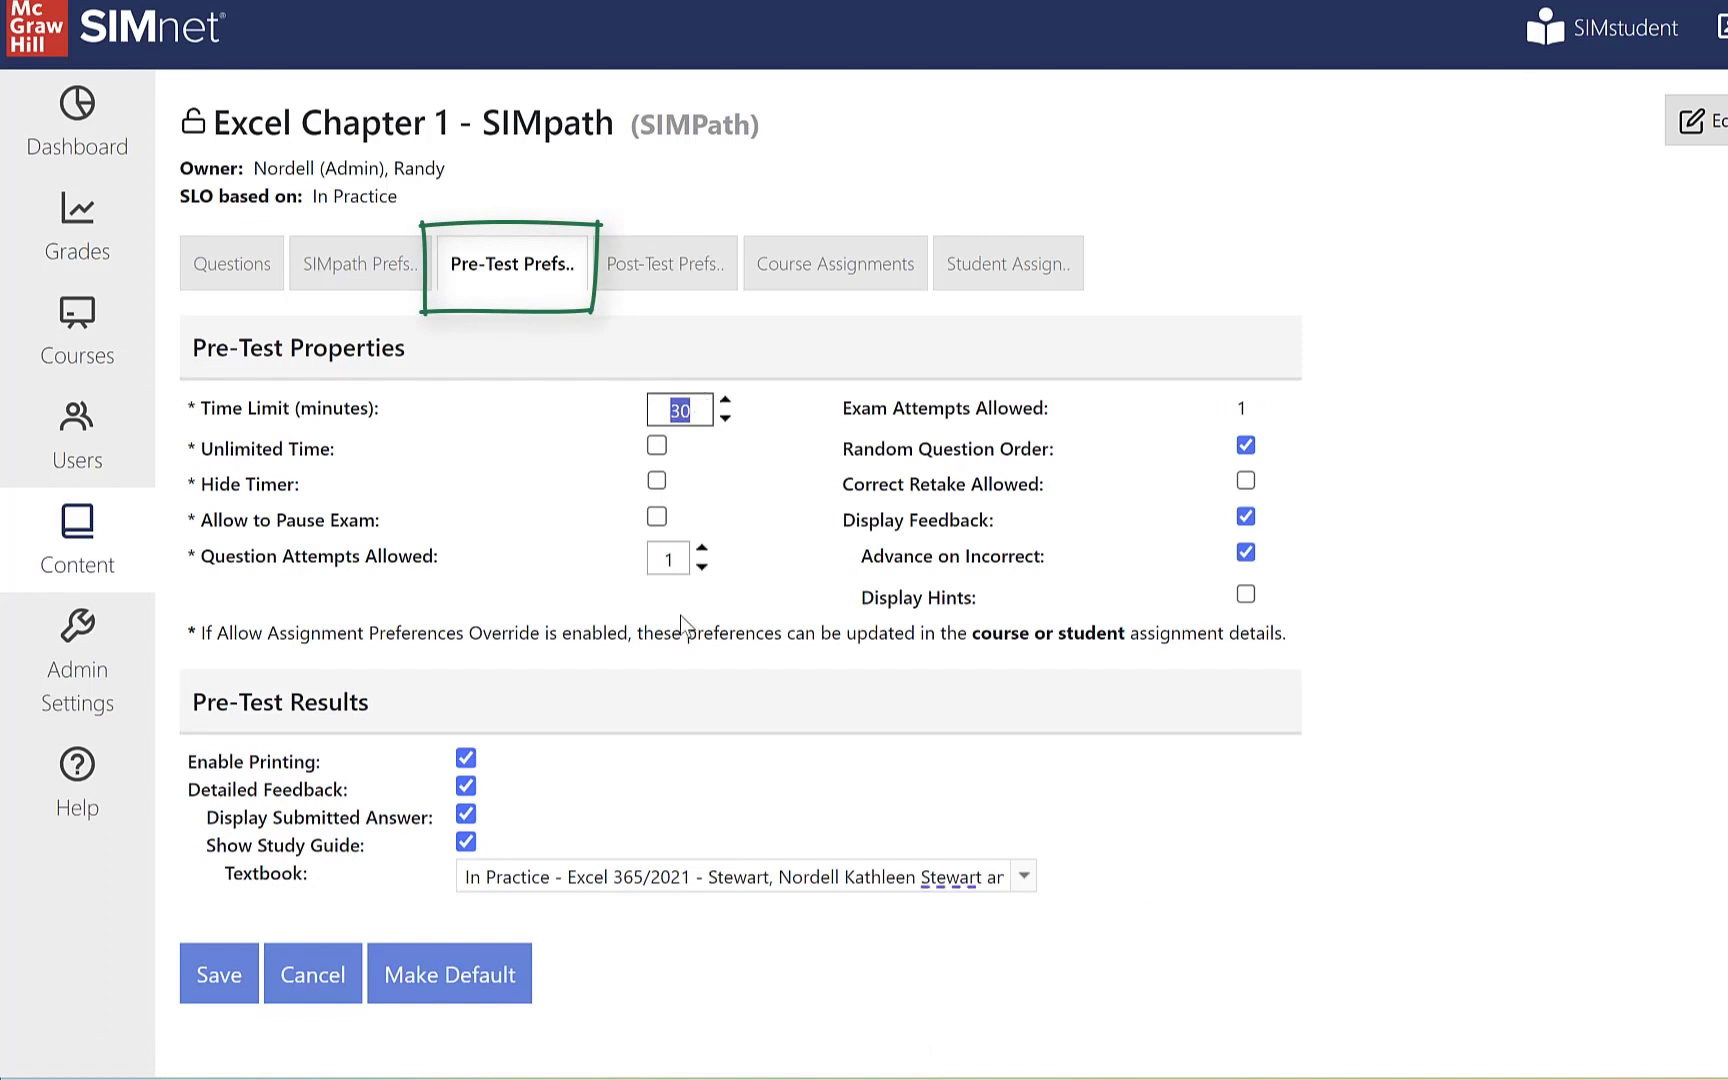
text(45)
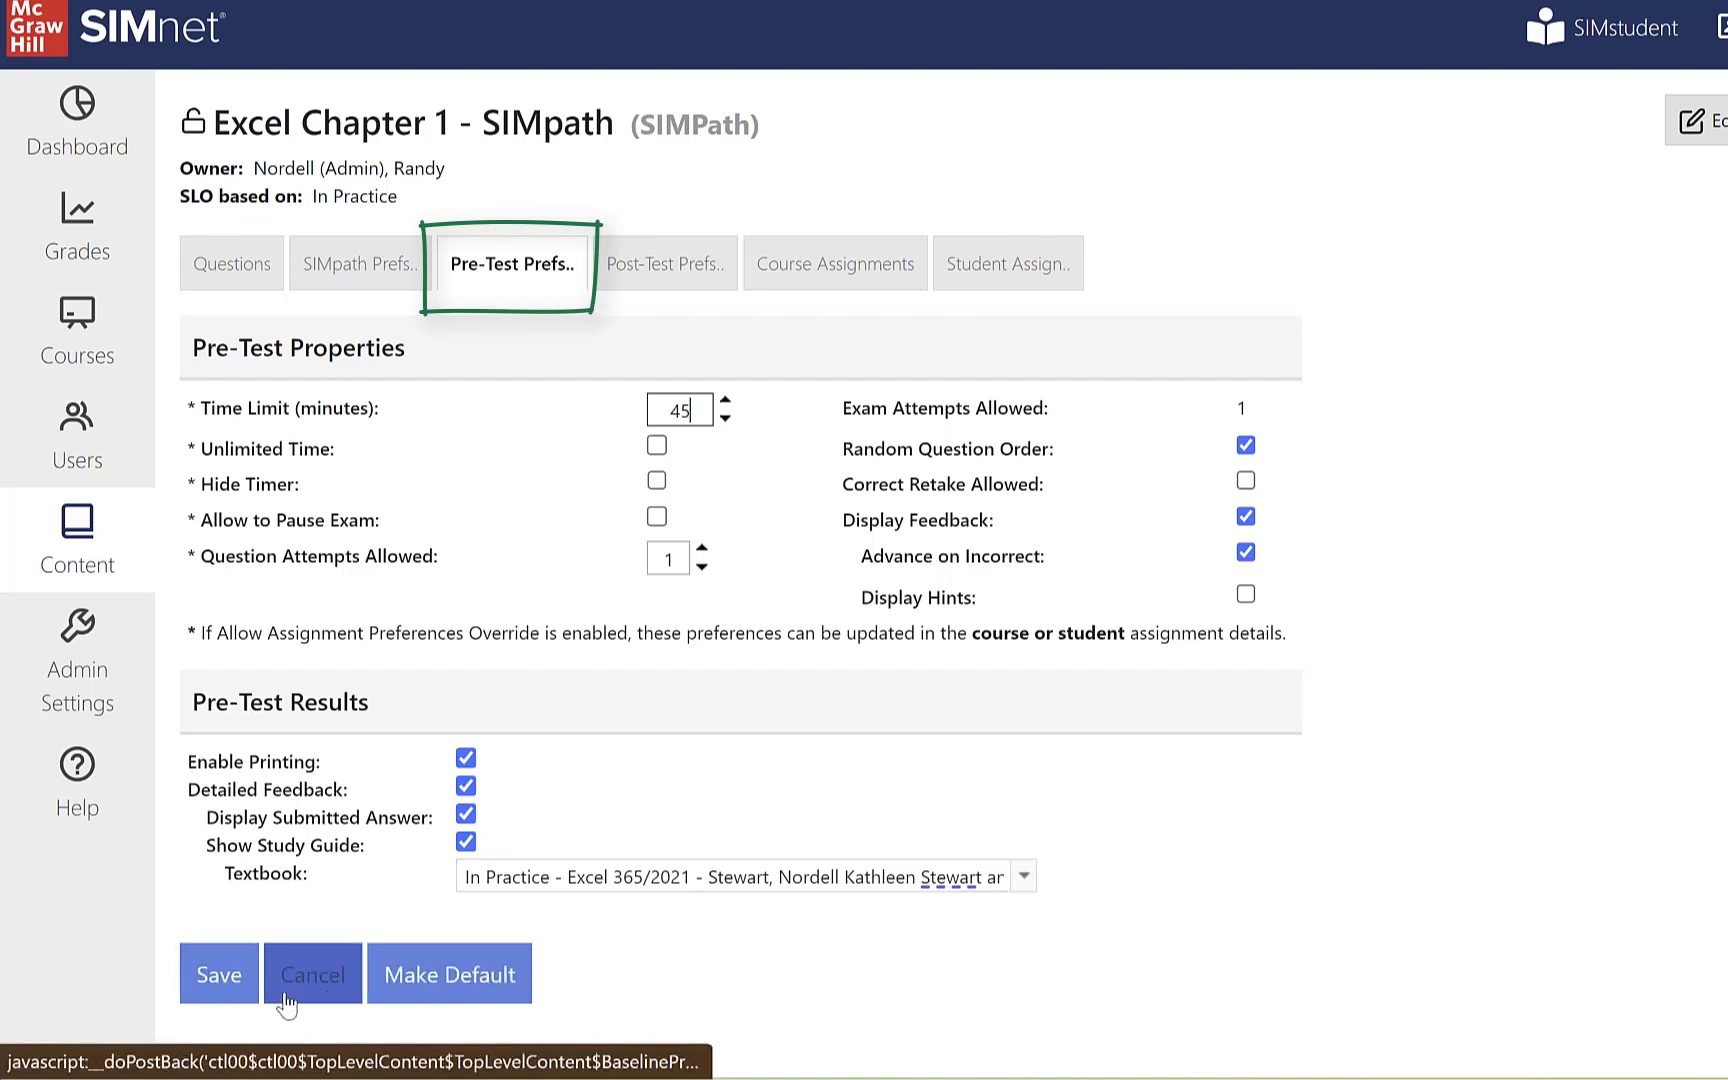
click(210, 996)
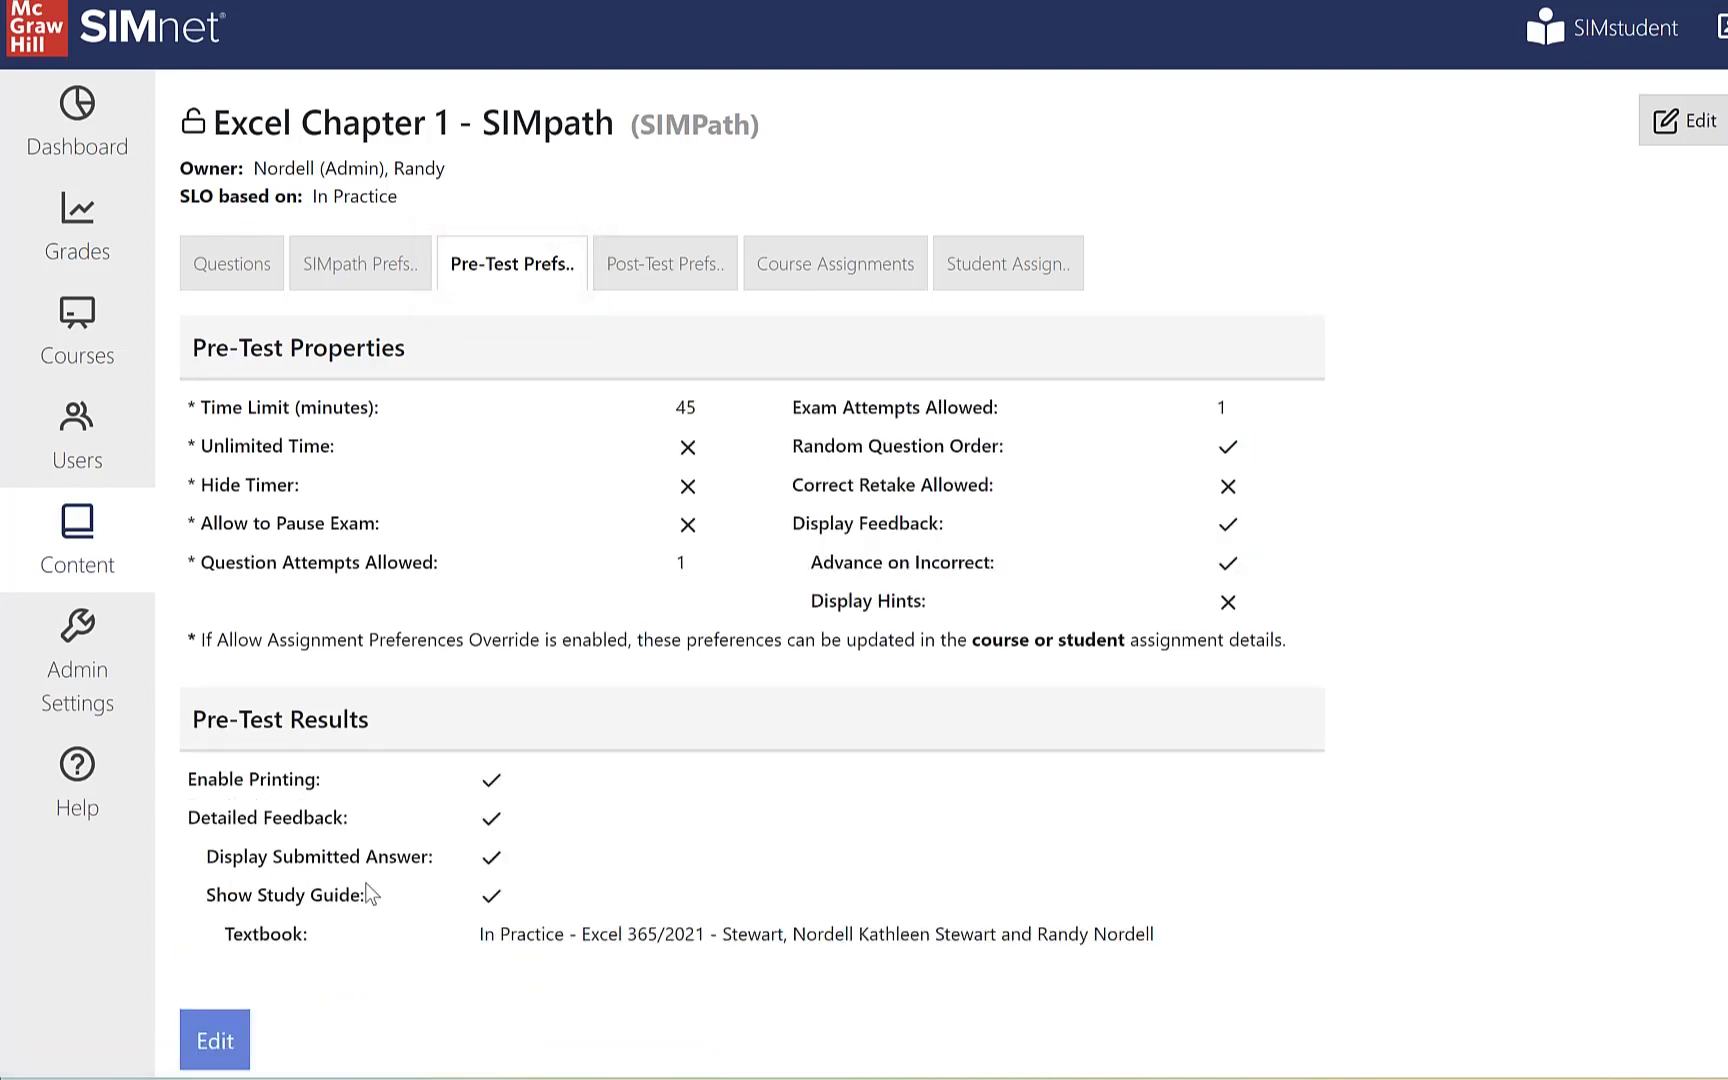
Set the post-test time limit to 45 minutes and save the post-test preferences.
click(672, 282)
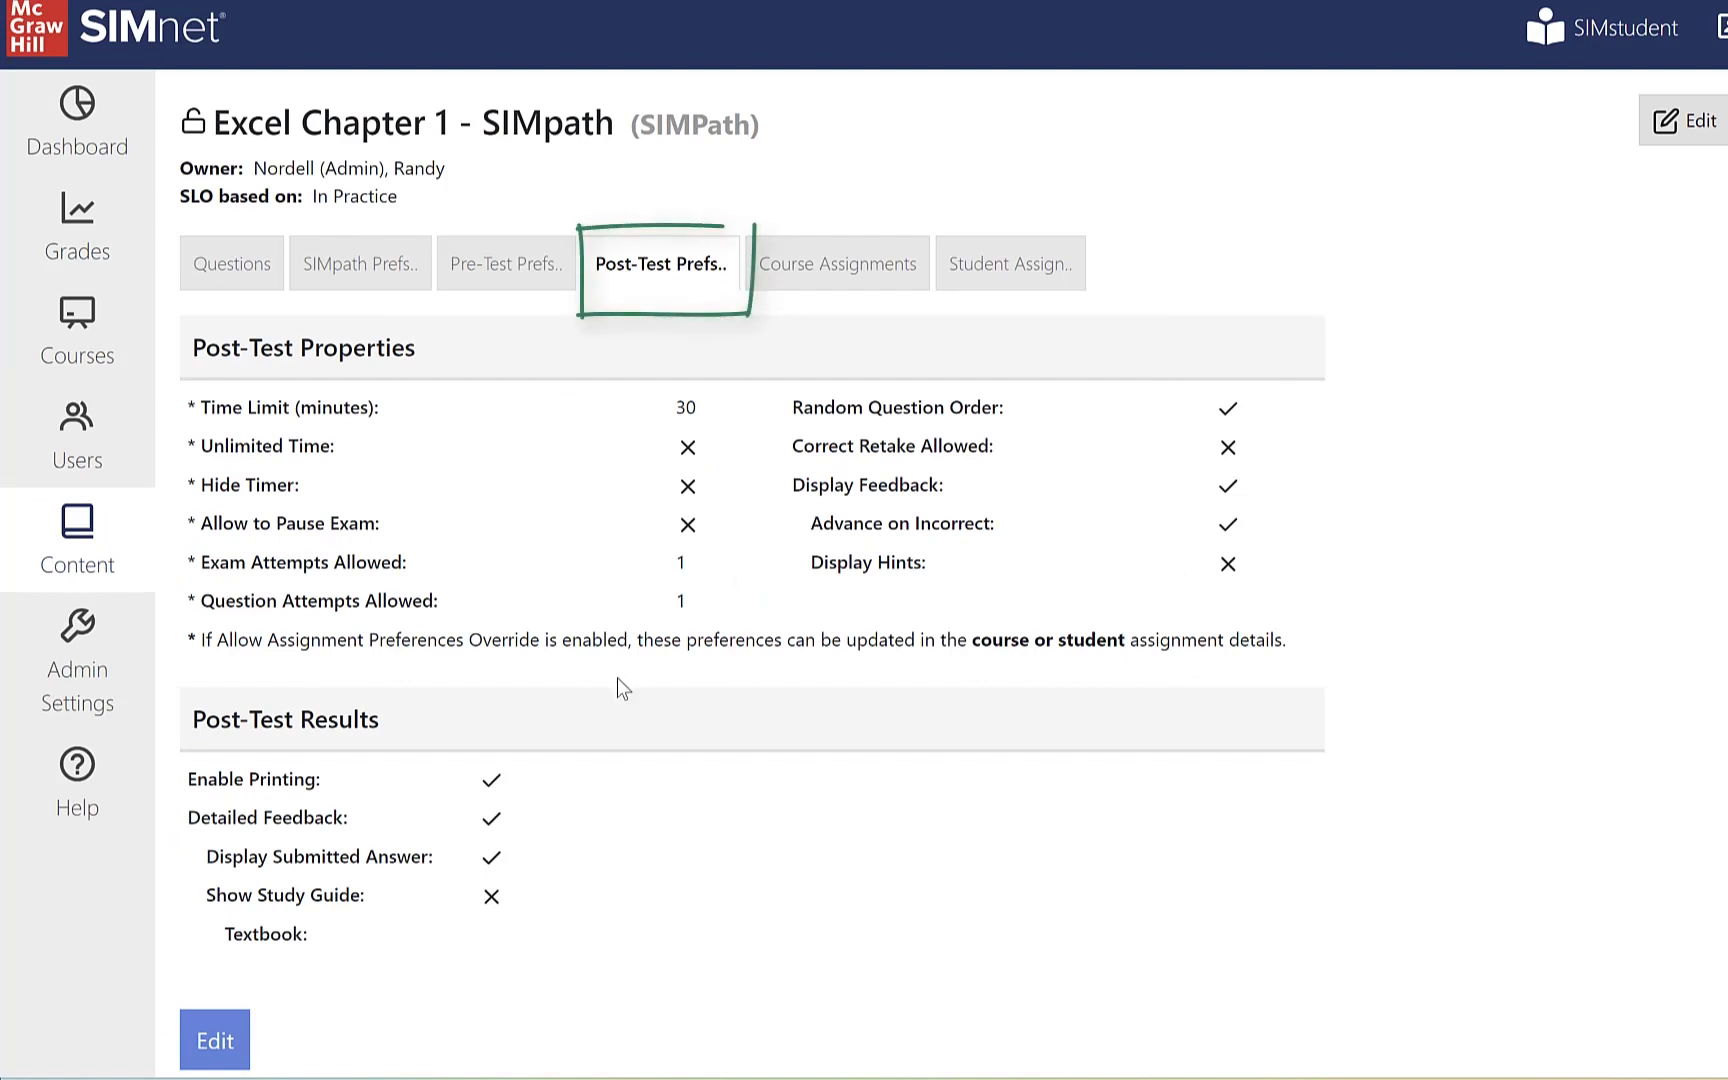
click(240, 1016)
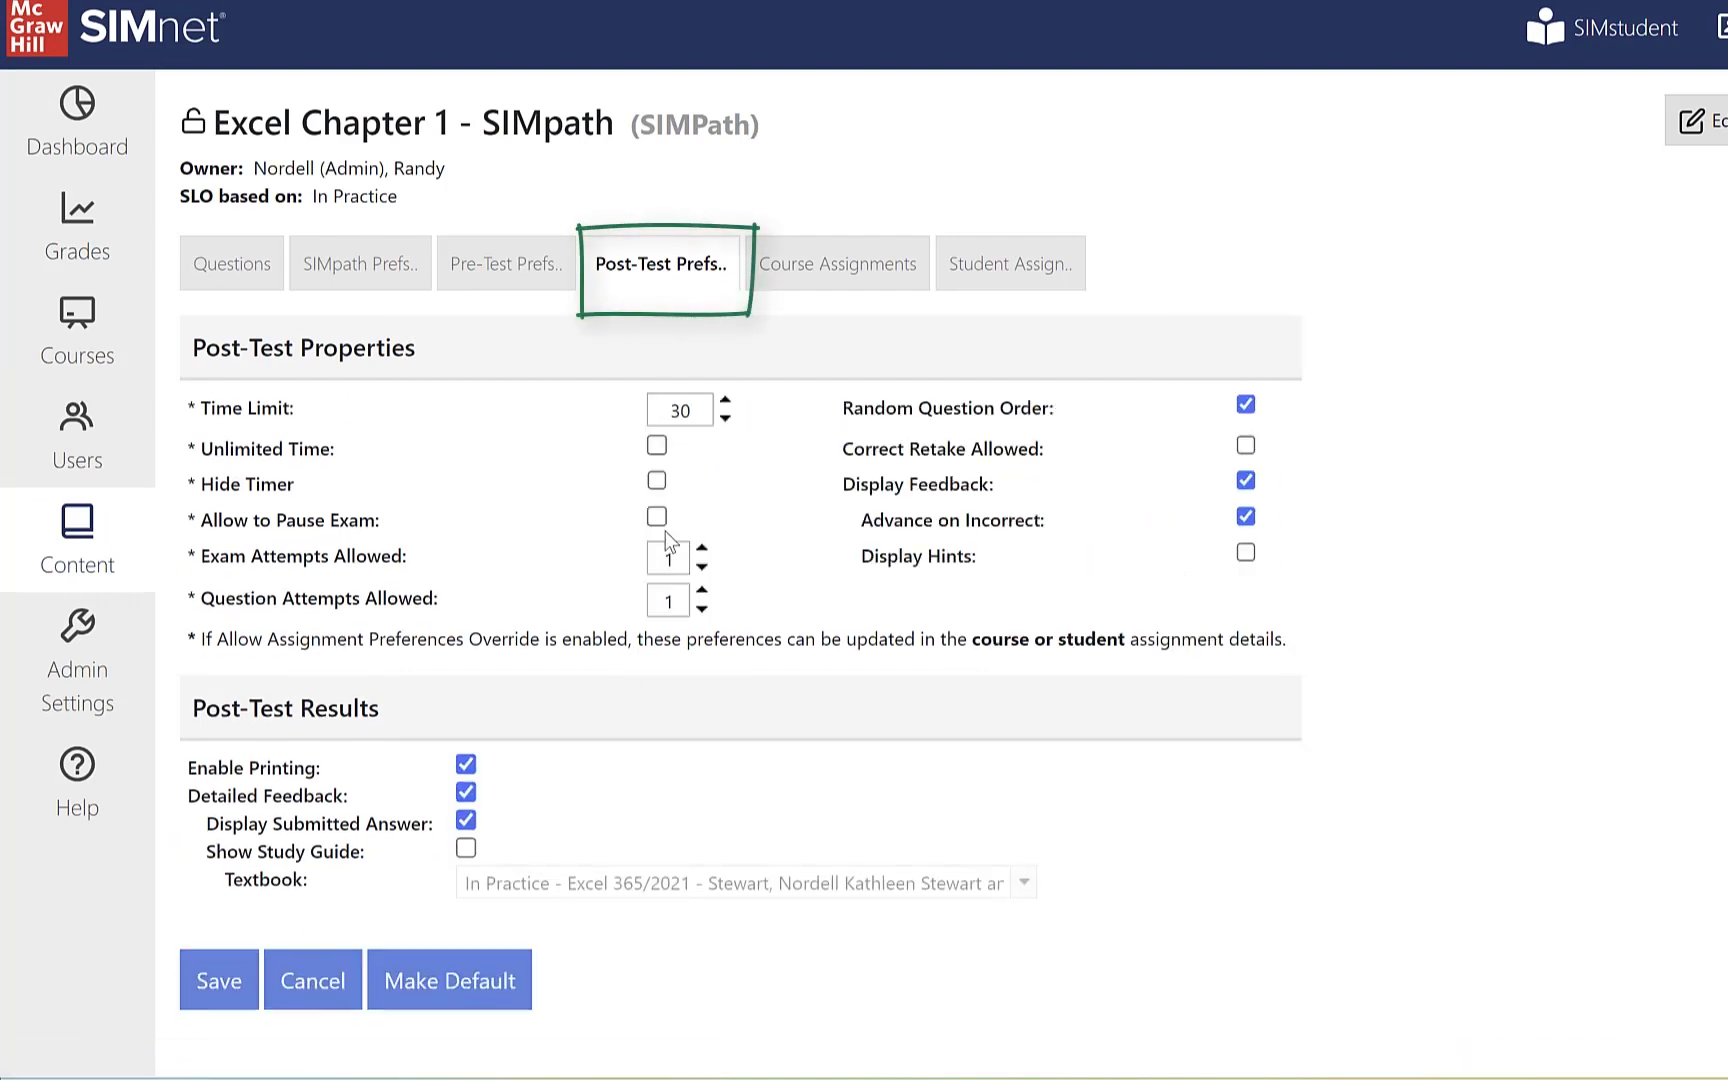
double_click(702, 415)
text(45)
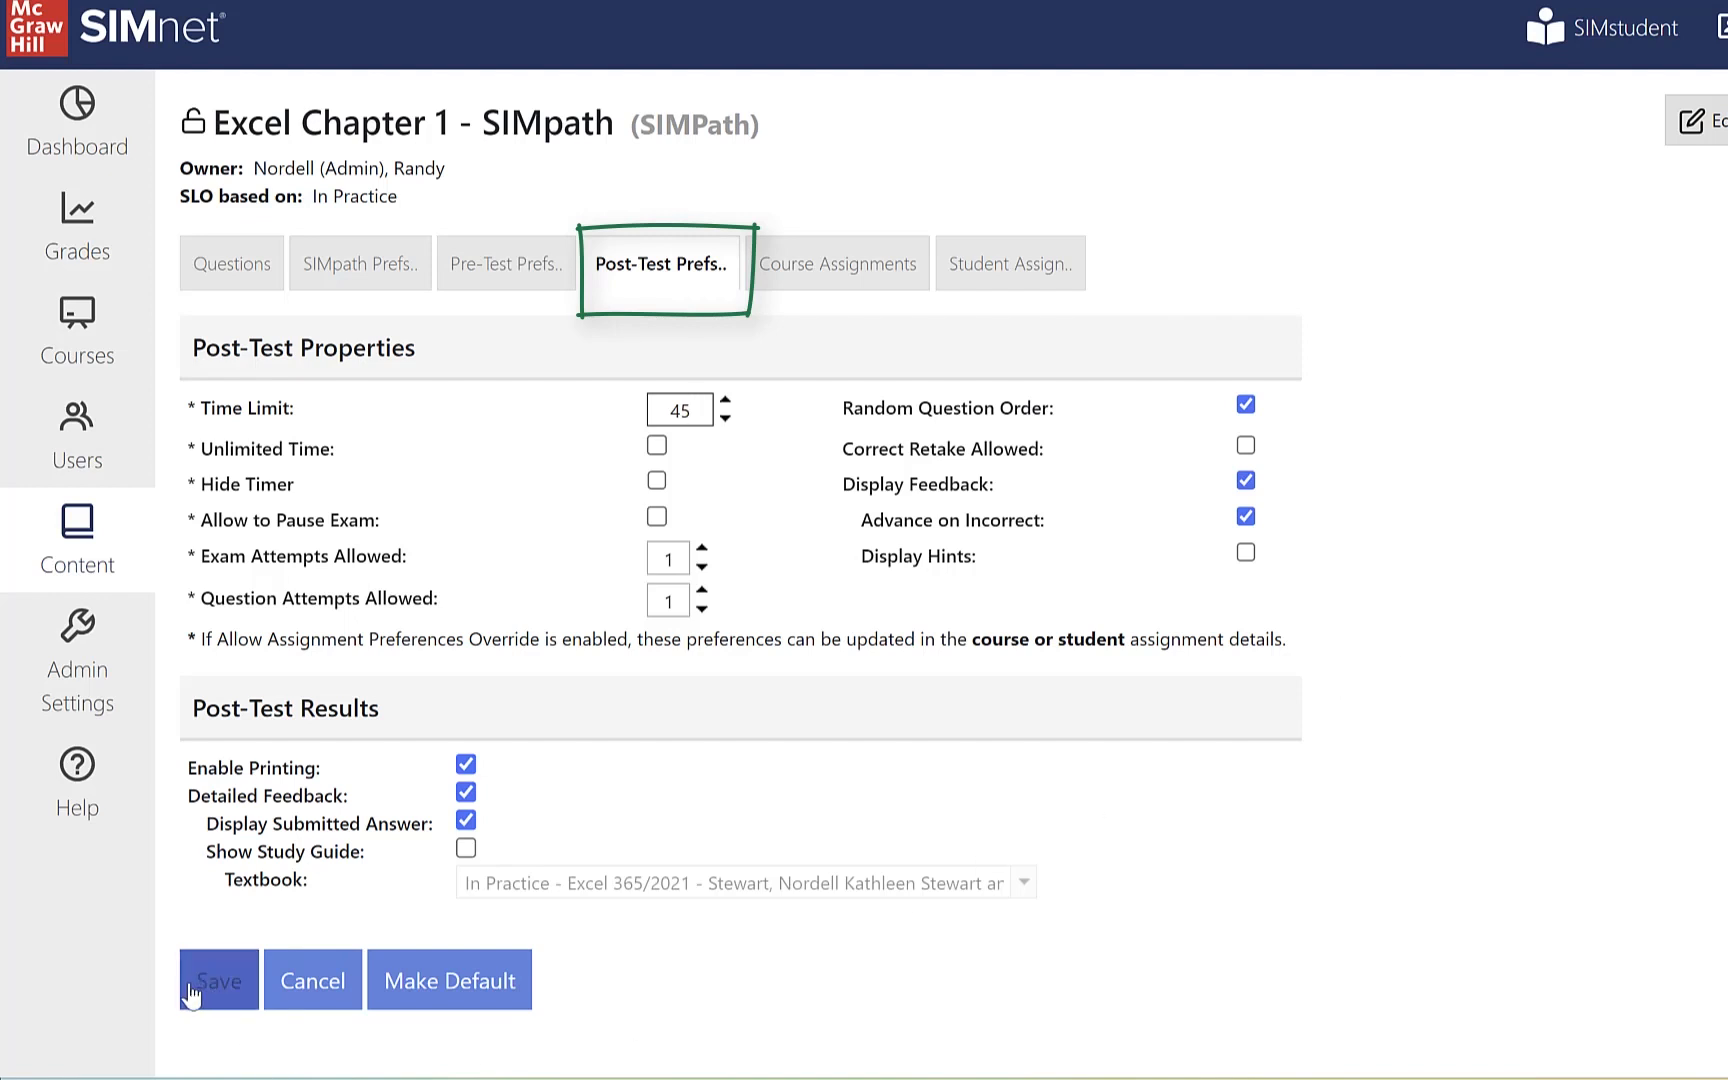
click(217, 1006)
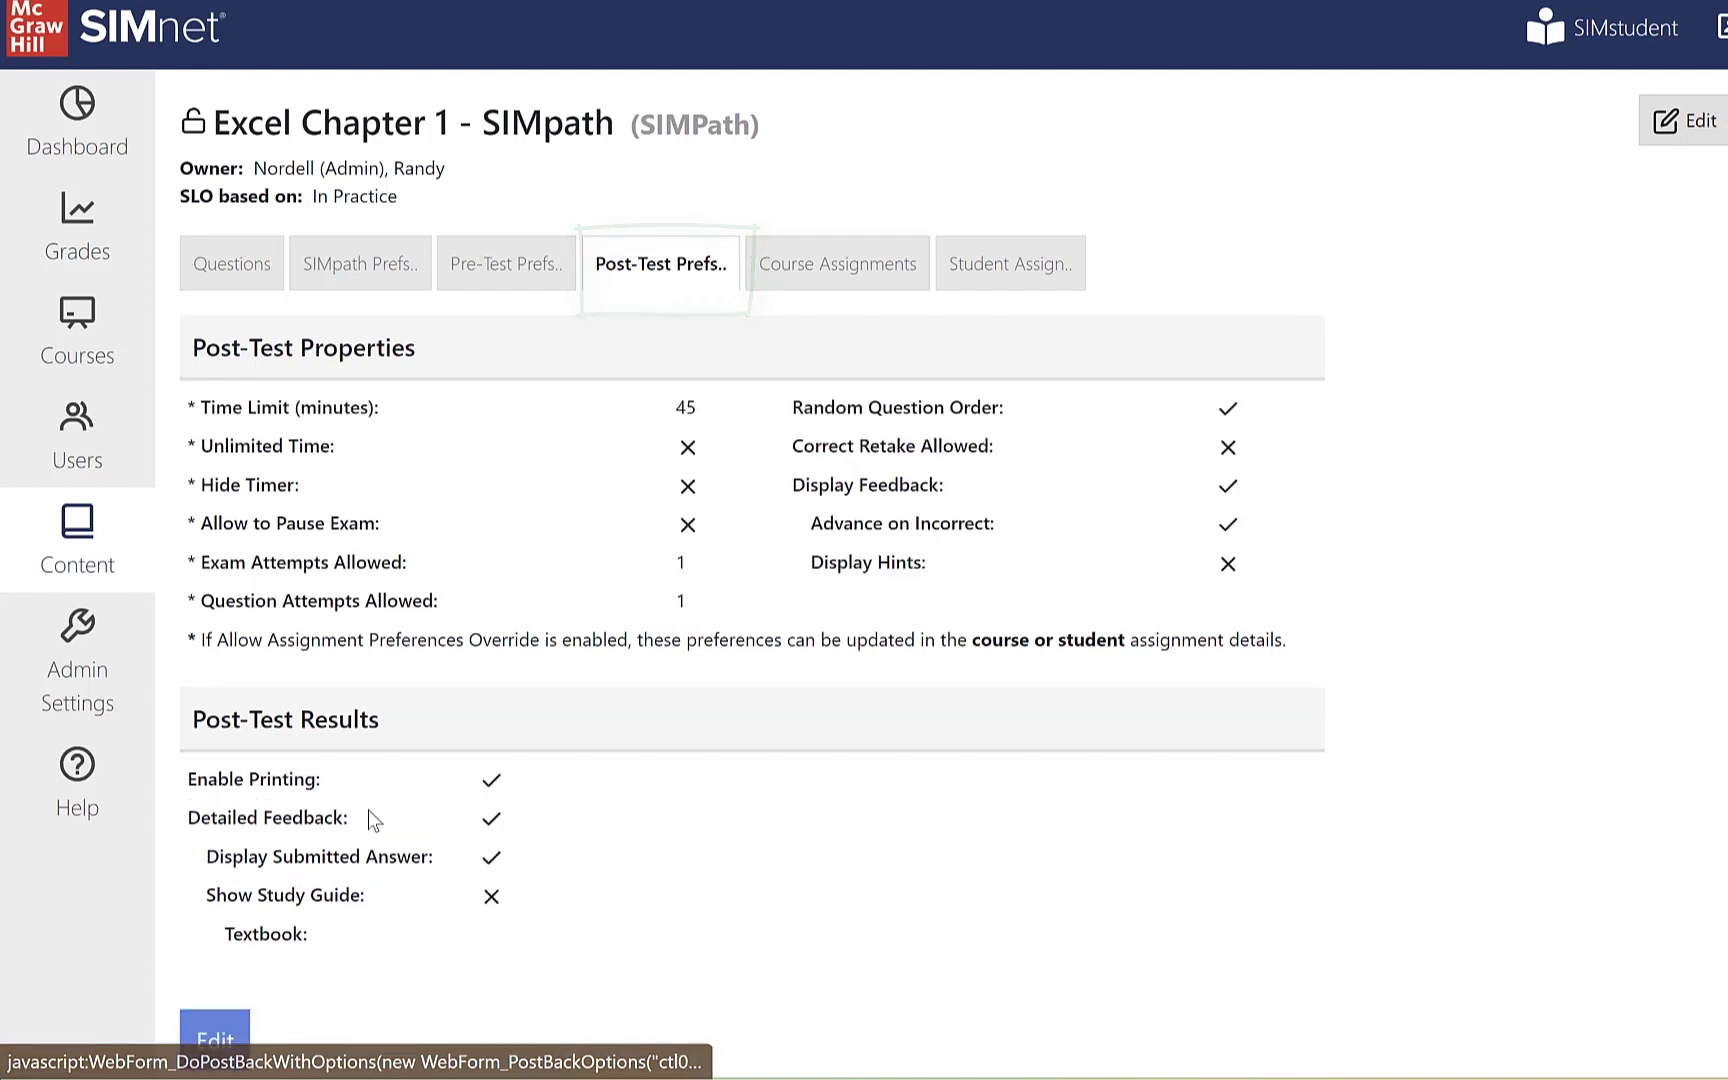
Start assigning the SIMpath to the Fall 2024 section of CISA 315 - SIMnet Demo Course, opening the assignment details.
click(845, 287)
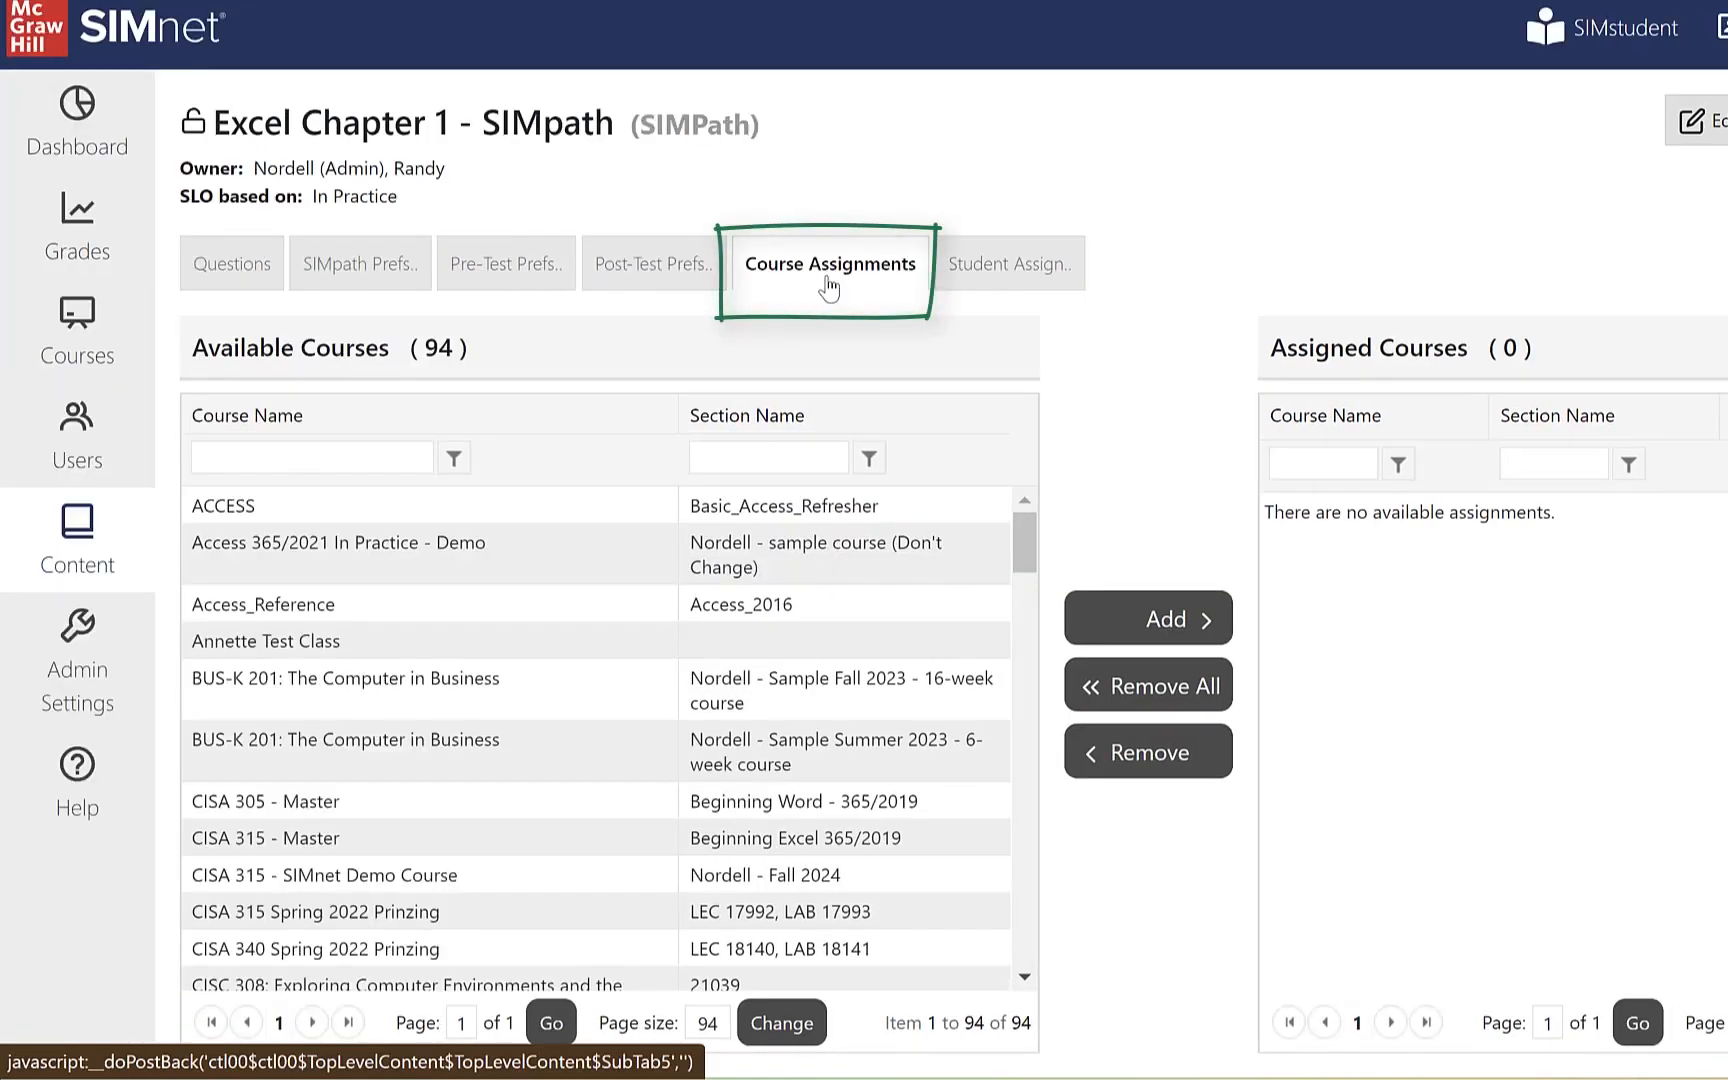
click(381, 849)
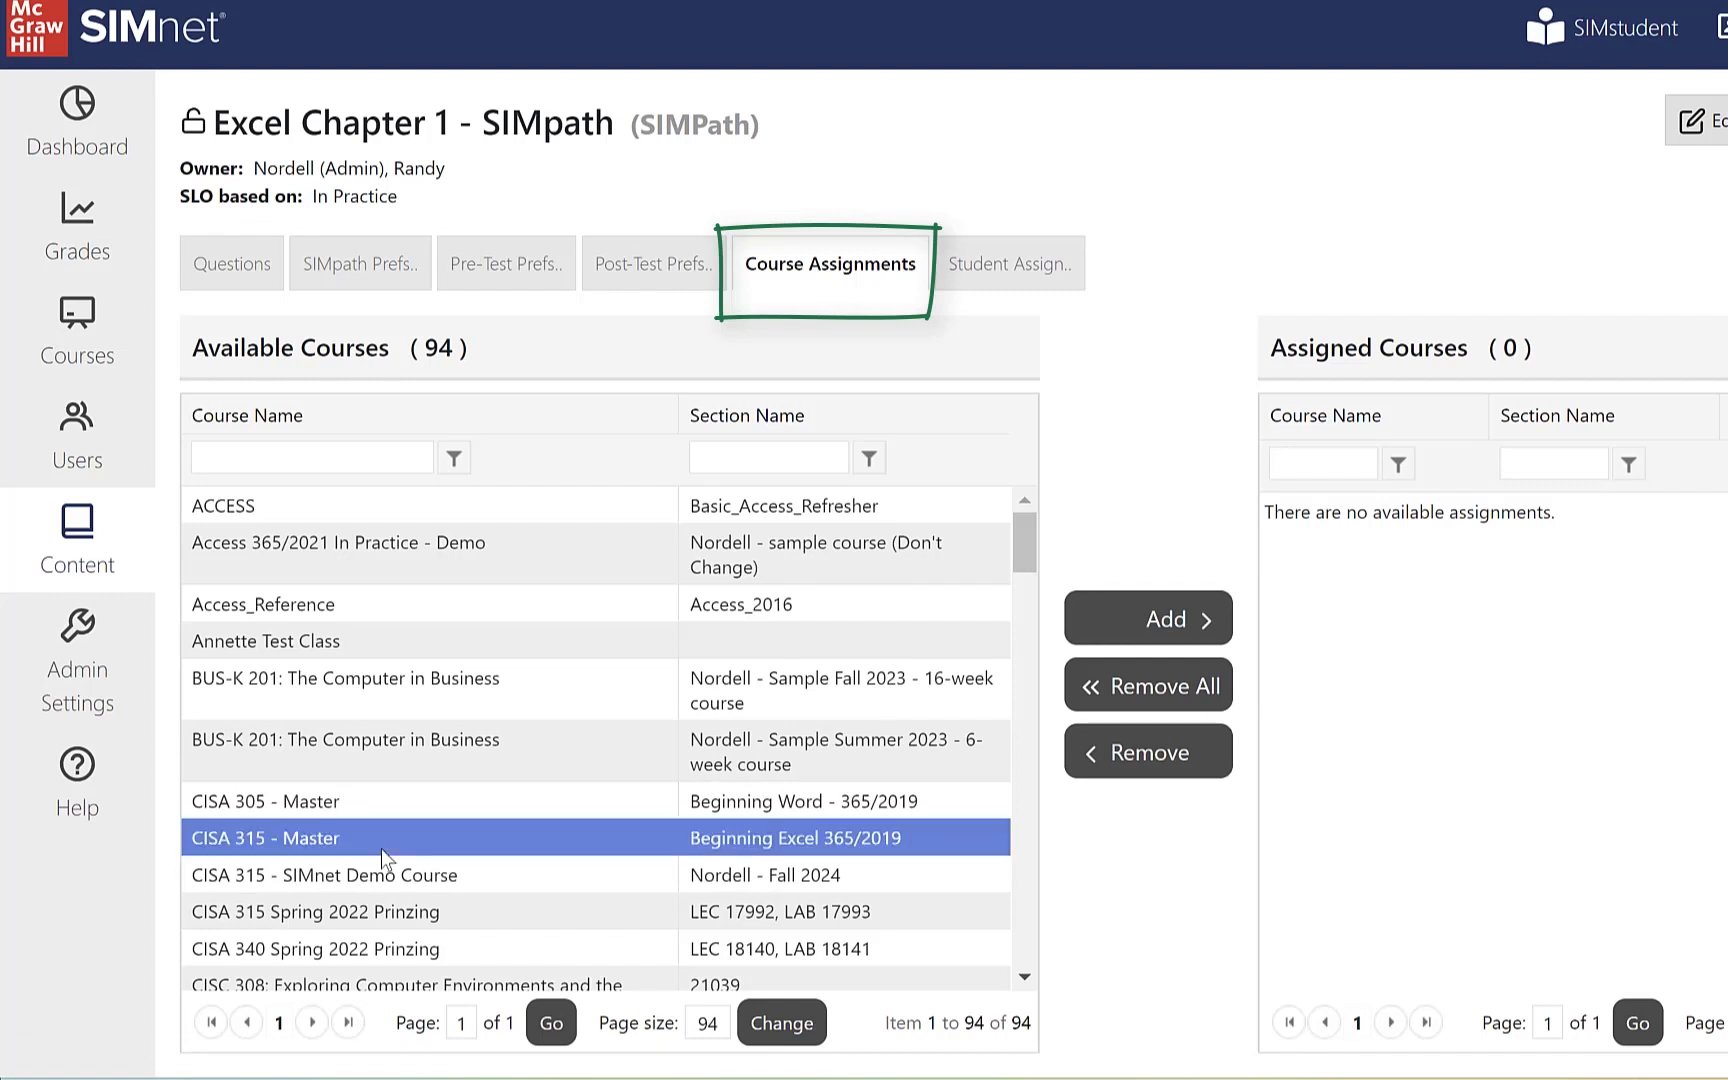
click(482, 872)
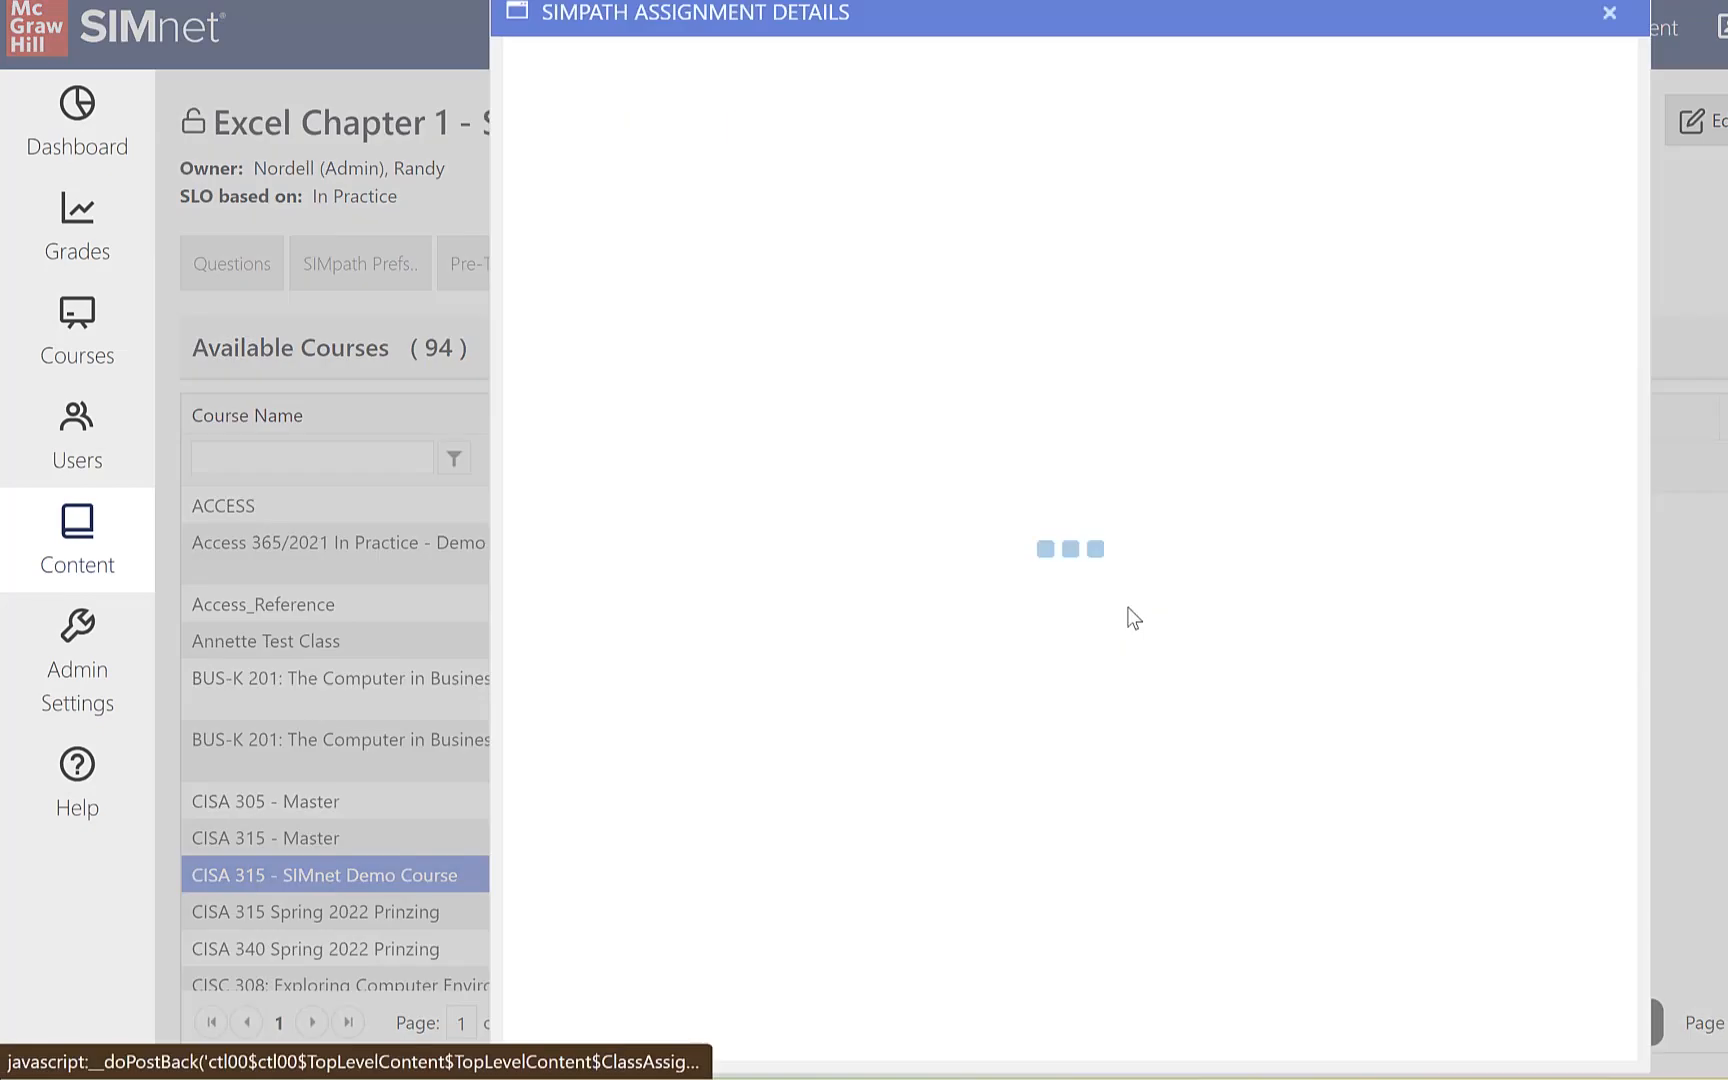
click(1140, 617)
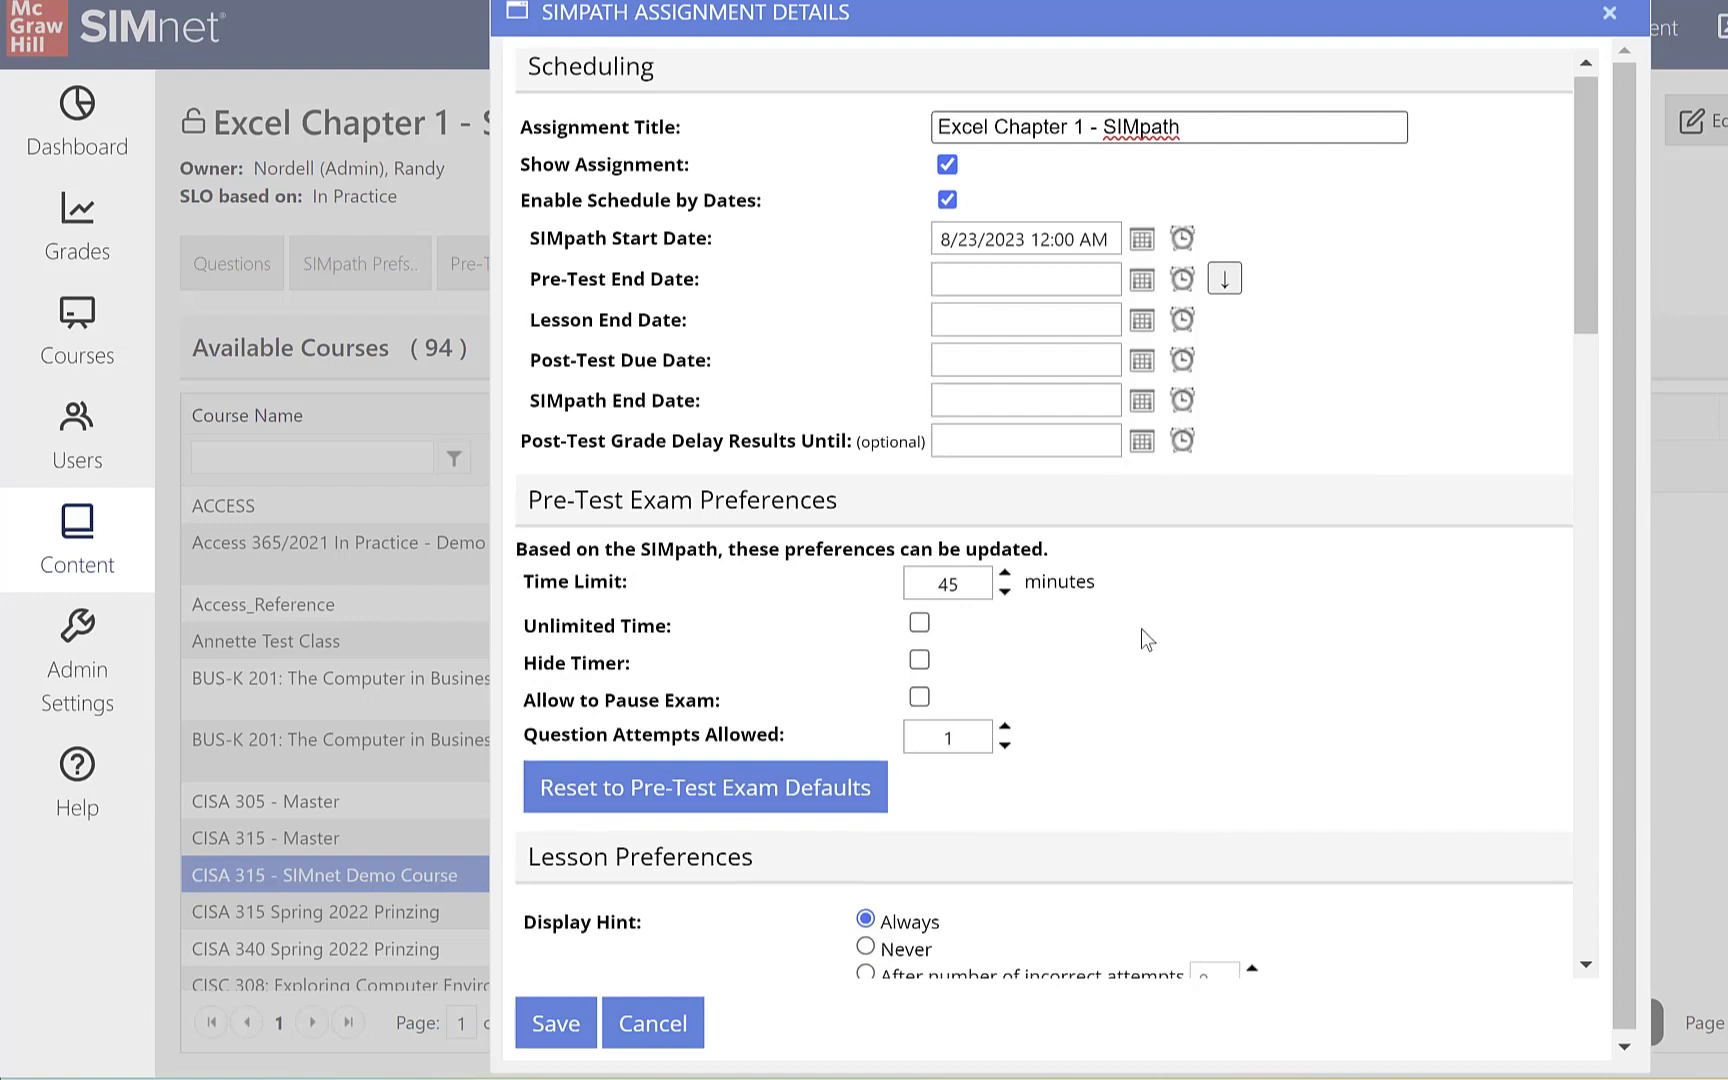
Review the SIMpath assignment details from scheduling through restrictions, and turn off scheduling by dates.
scroll(1141, 628, down, 8)
scroll(1216, 660, down, 10)
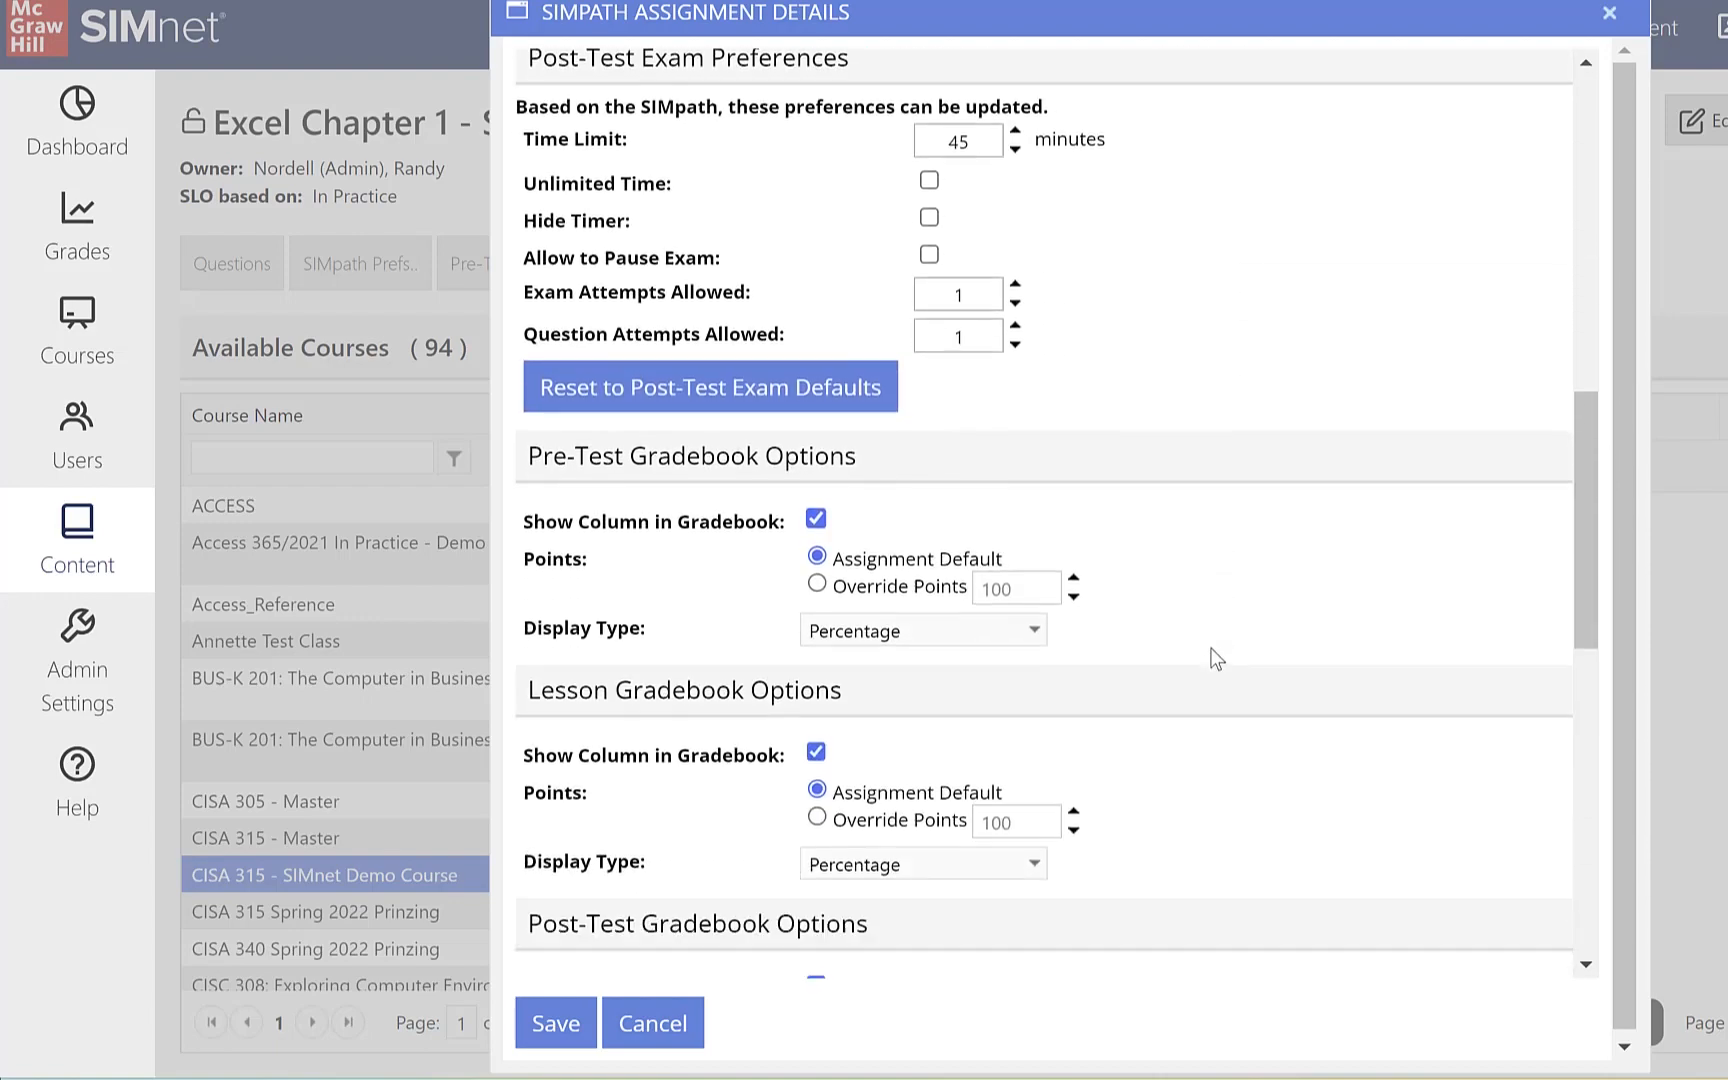
scroll(1216, 660, down, 1)
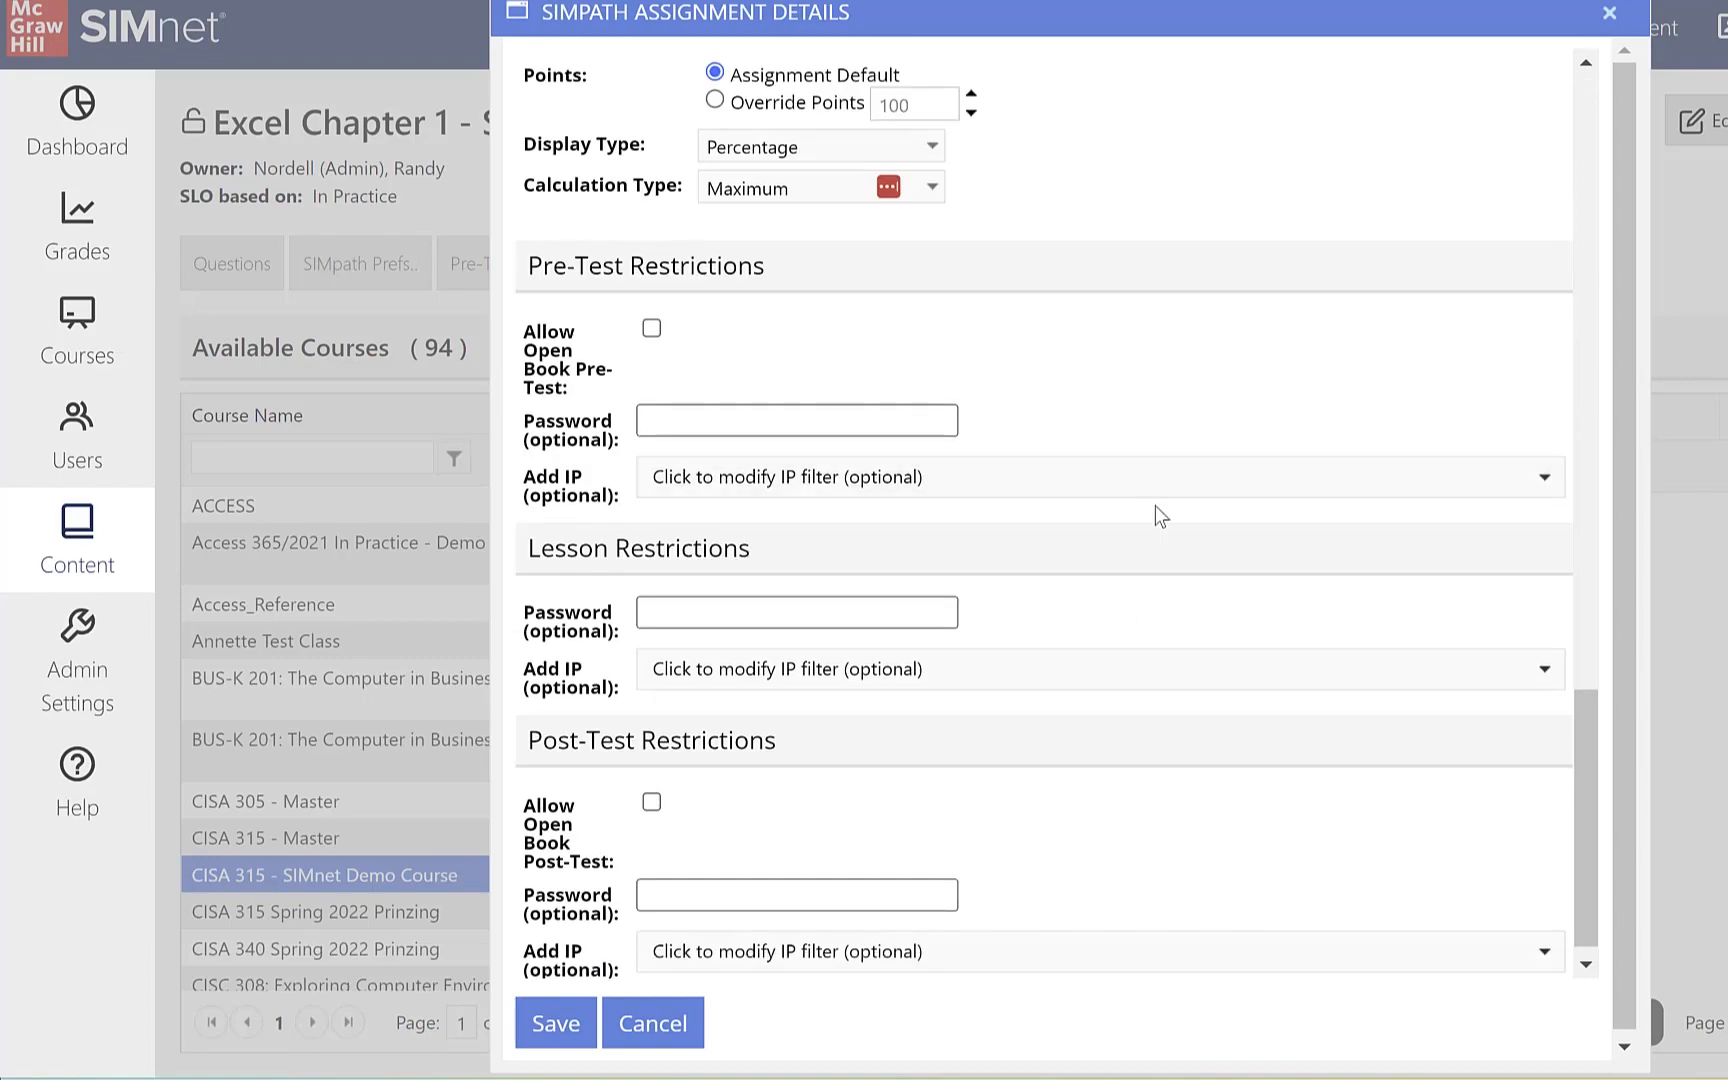
scroll(1215, 548, up, 8)
scroll(1216, 552, up, 10)
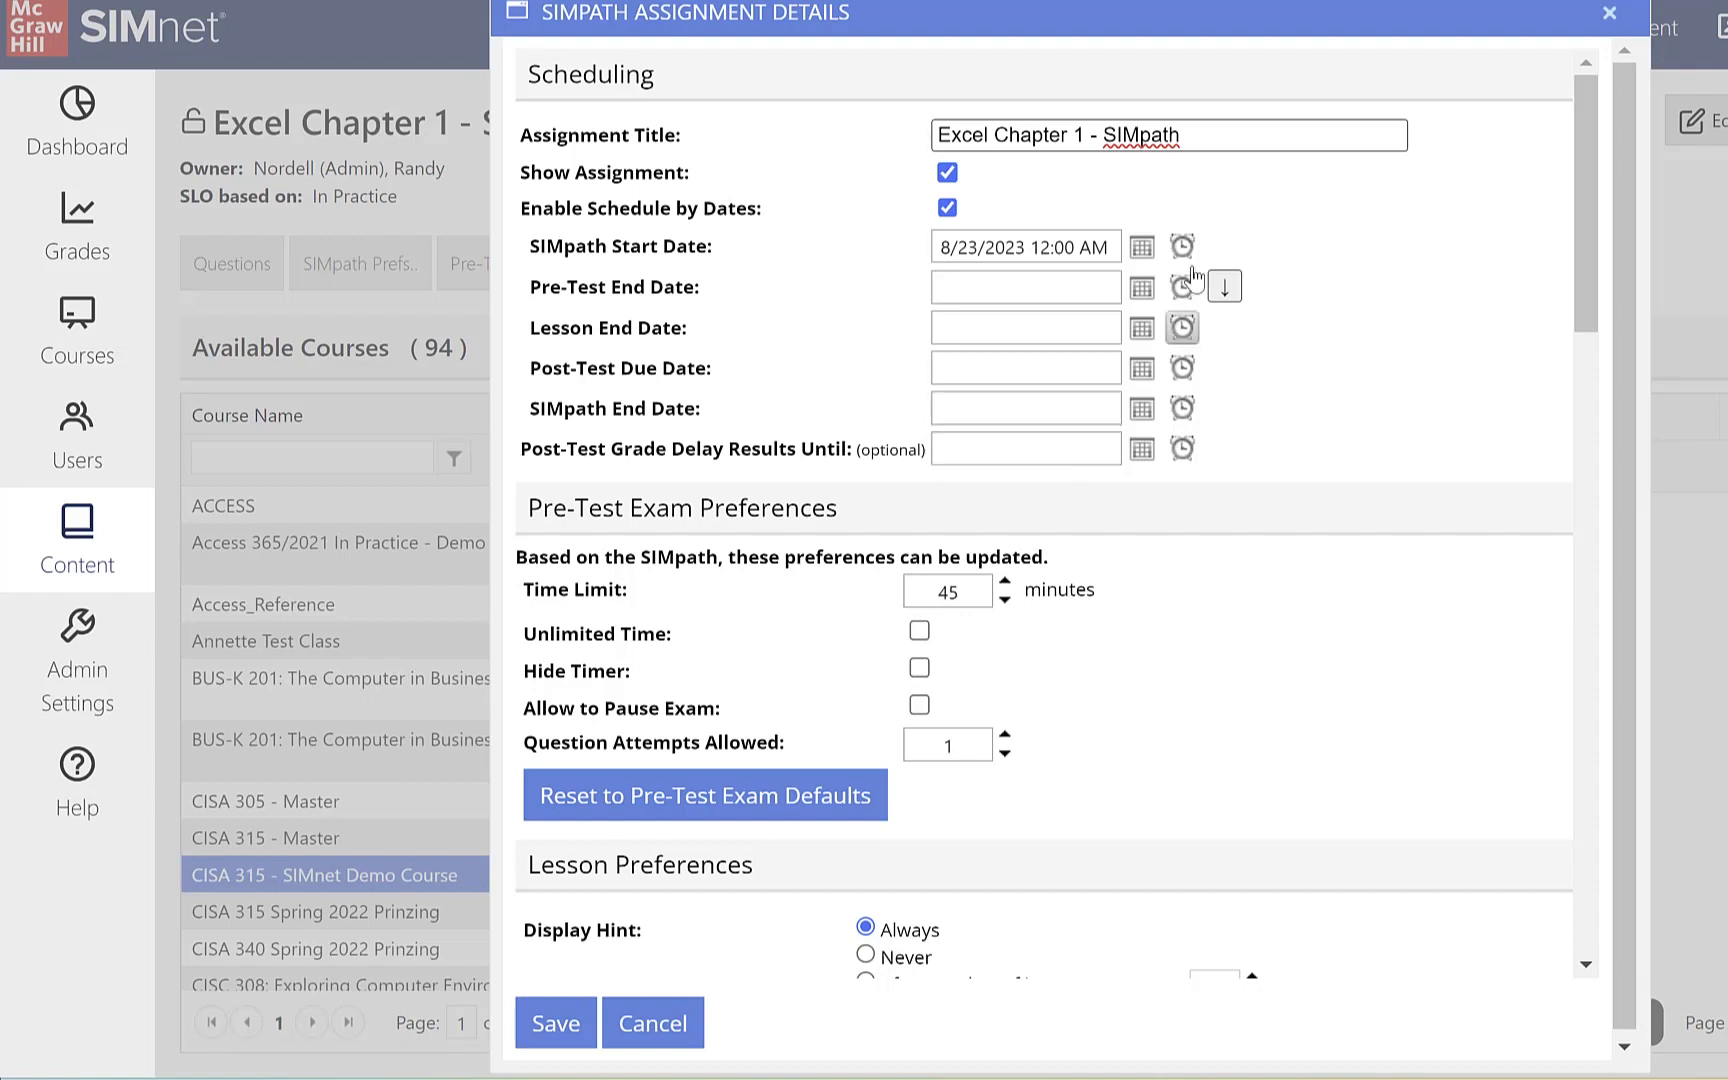
click(947, 208)
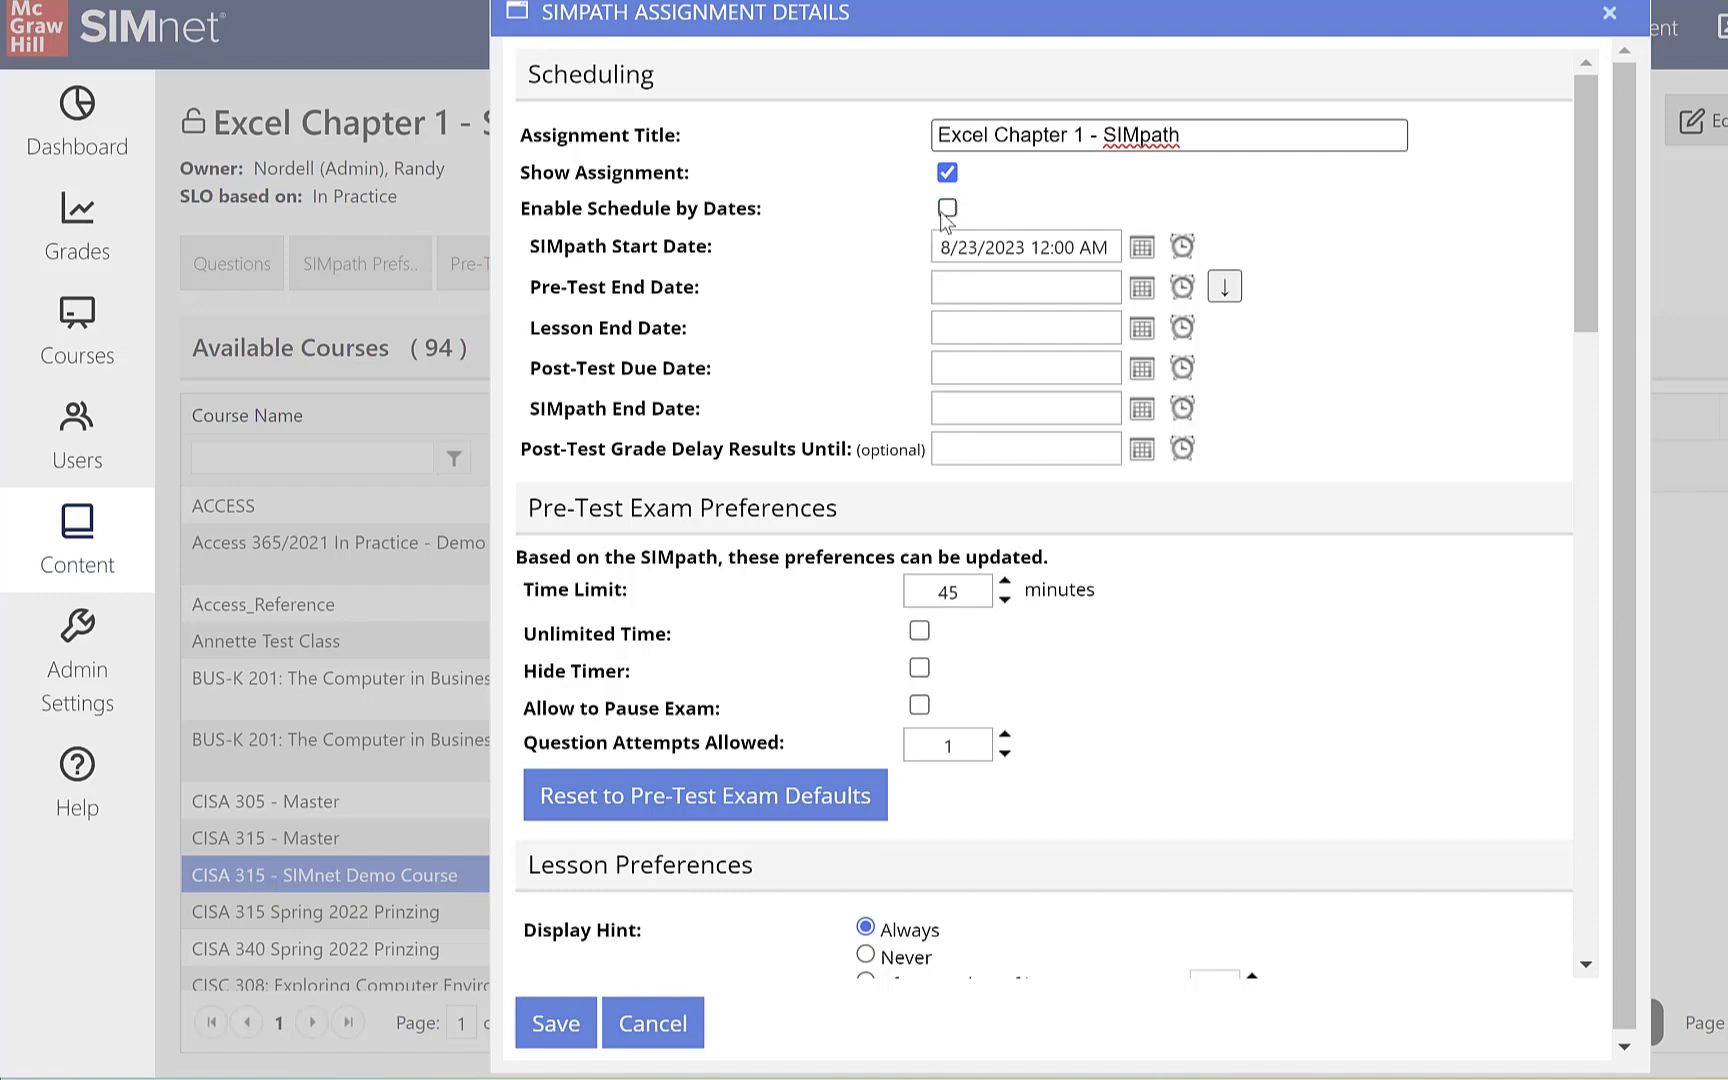
Set the pre-test gradebook points to override the assignment default with 100 points.
scroll(1204, 641, down, 4)
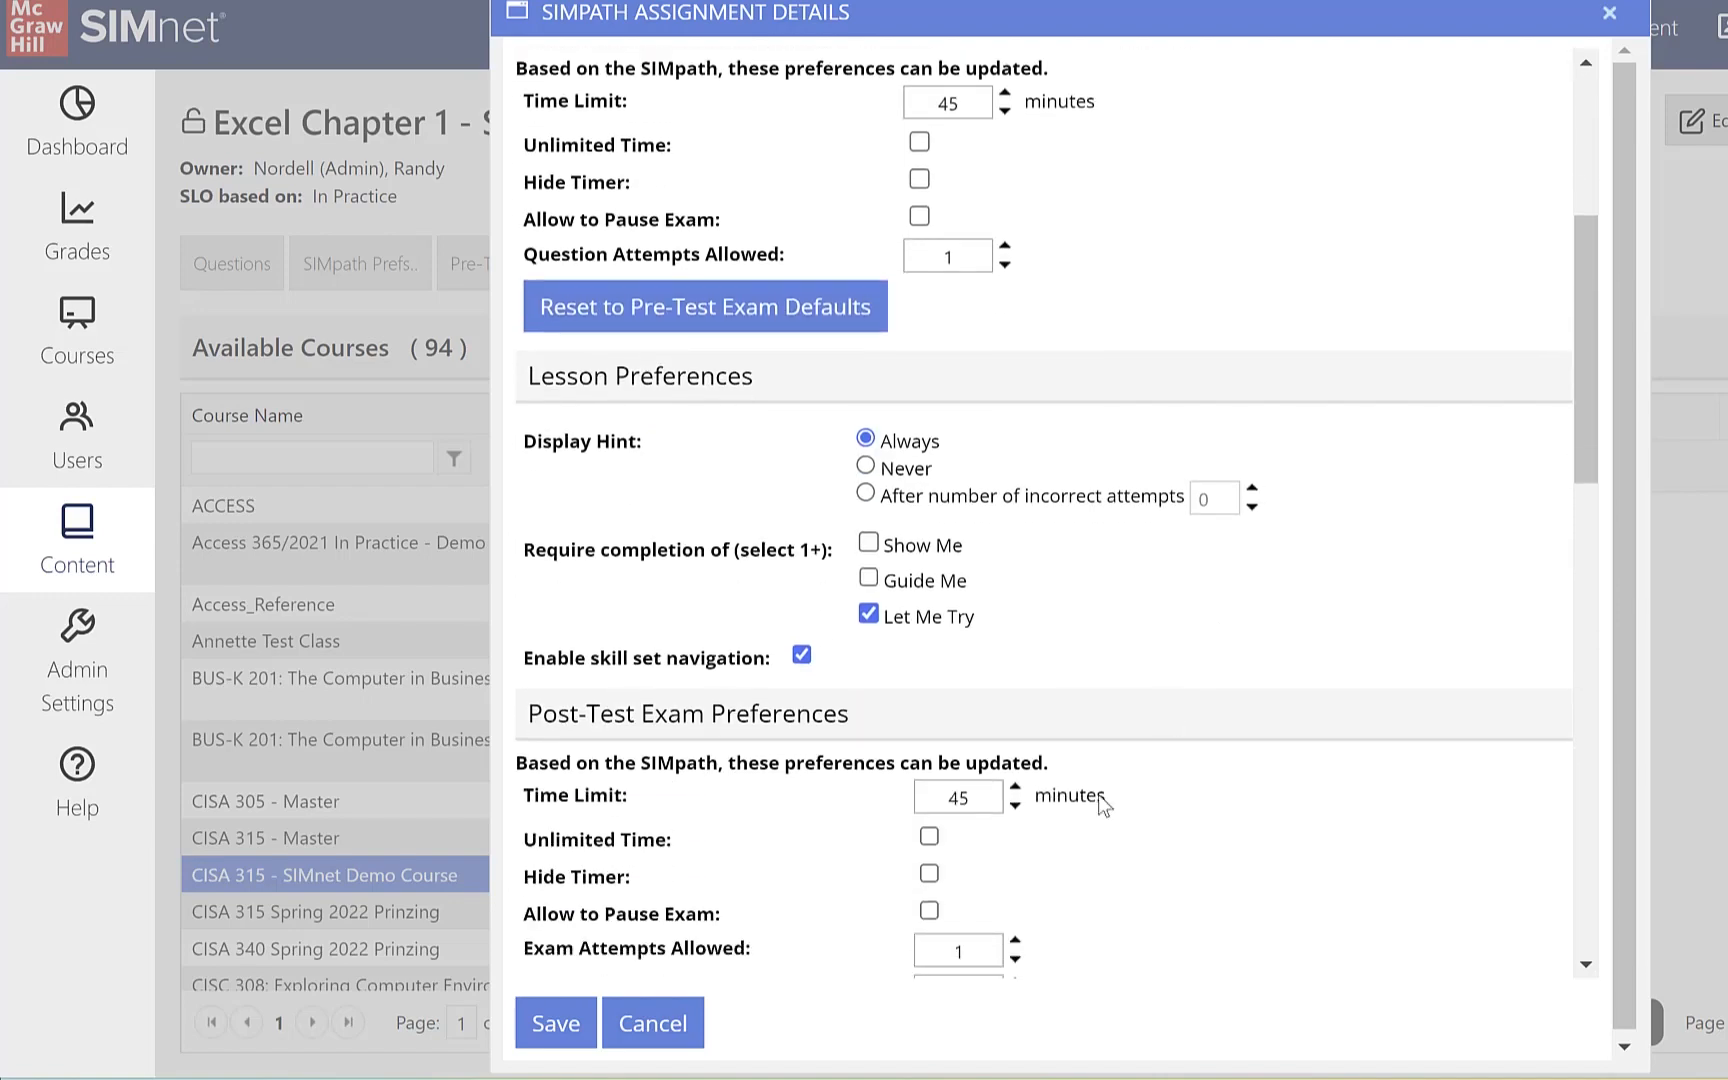
scroll(1143, 899, down, 2)
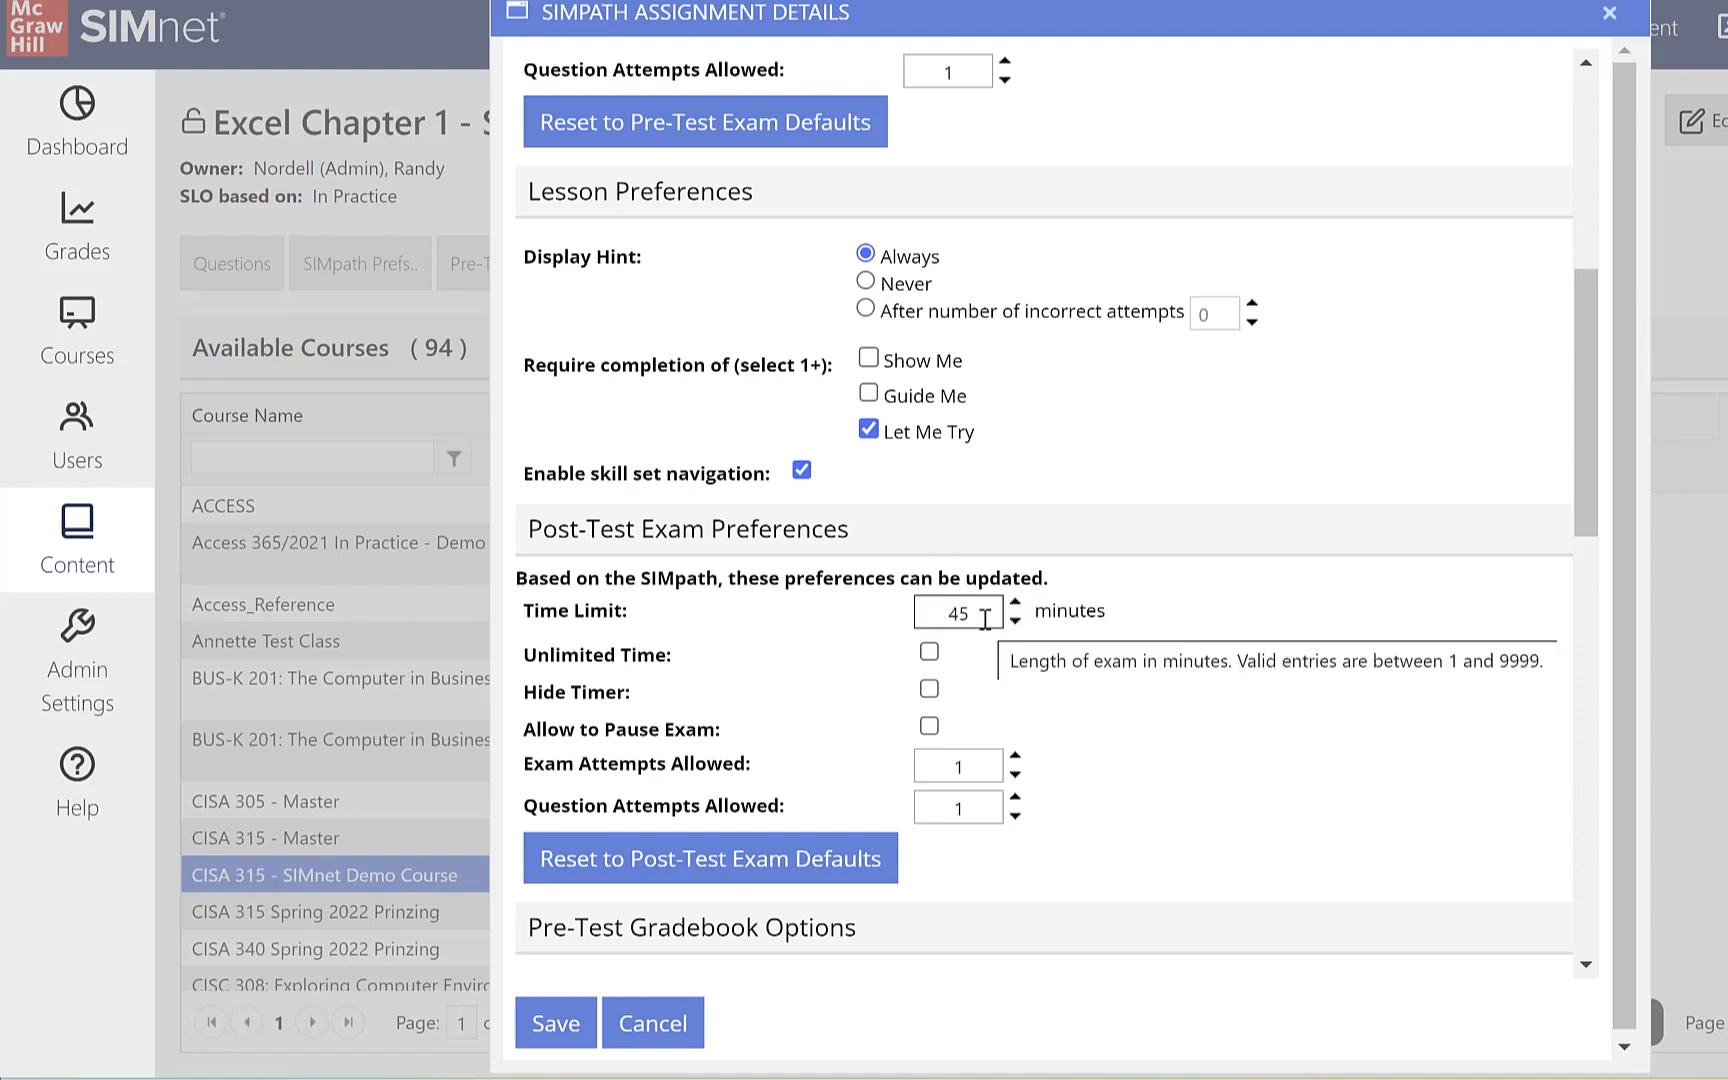
scroll(1145, 756, down, 6)
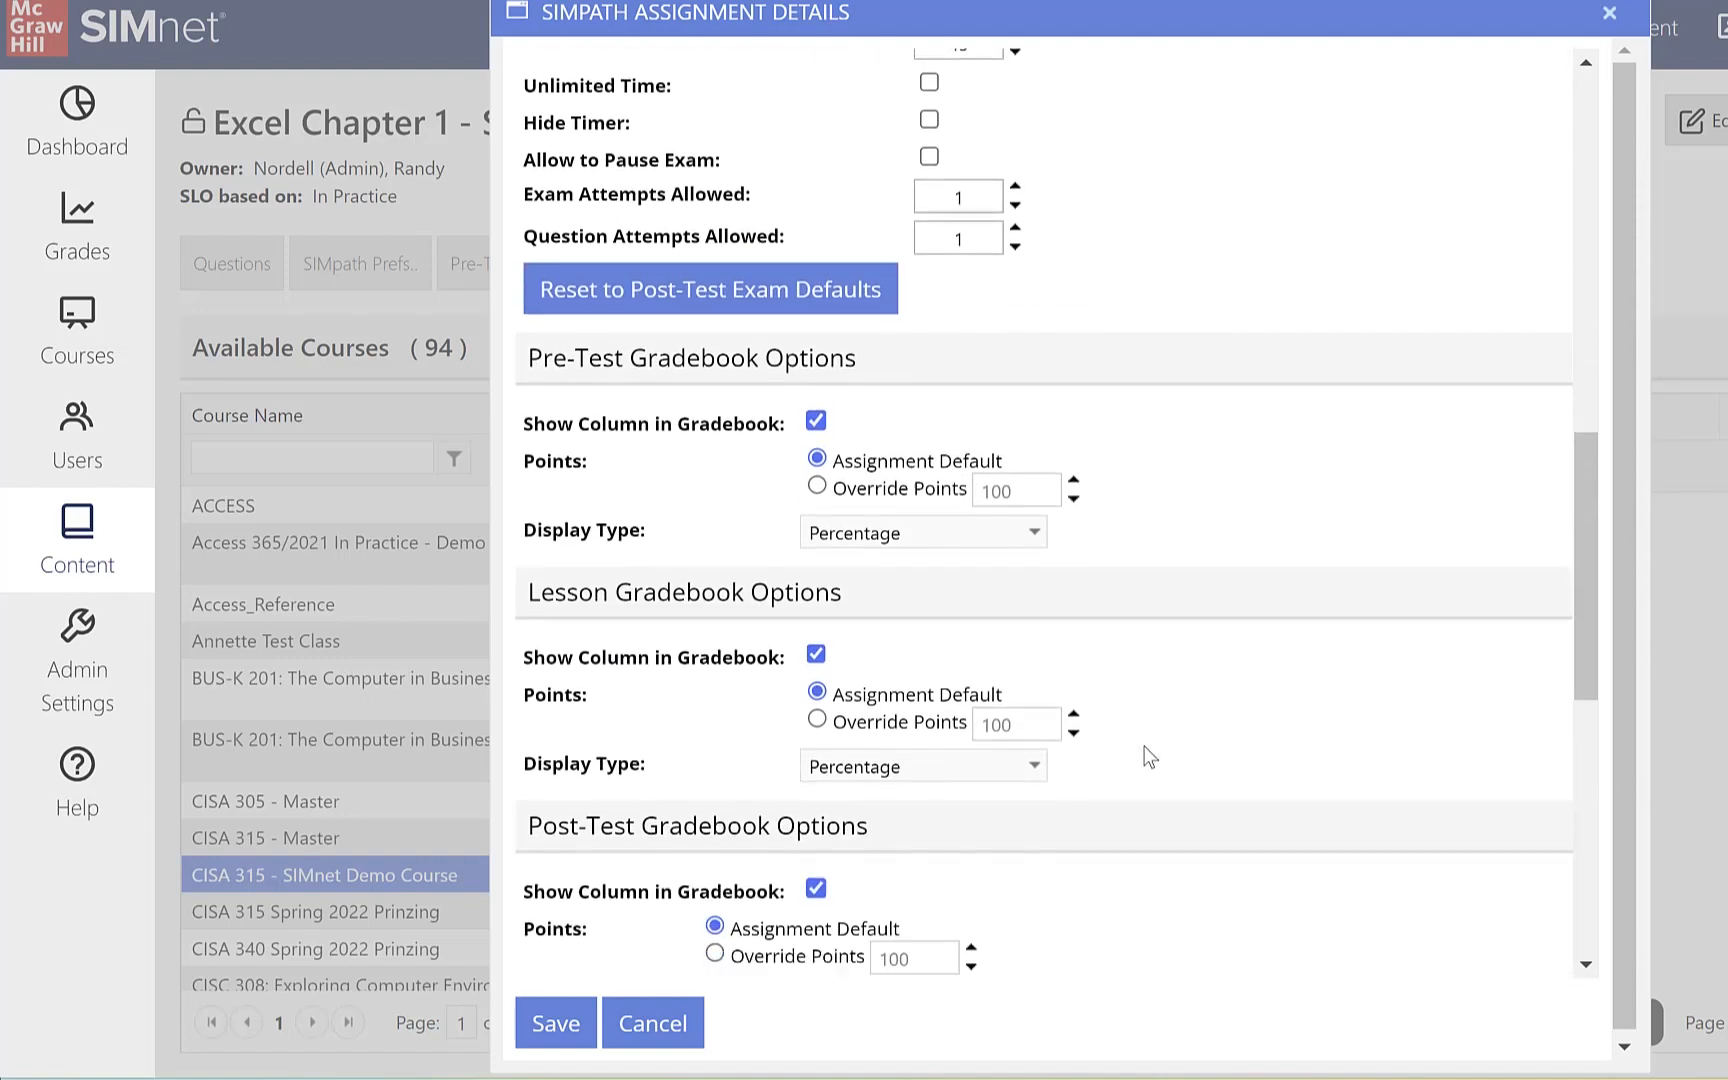
click(817, 402)
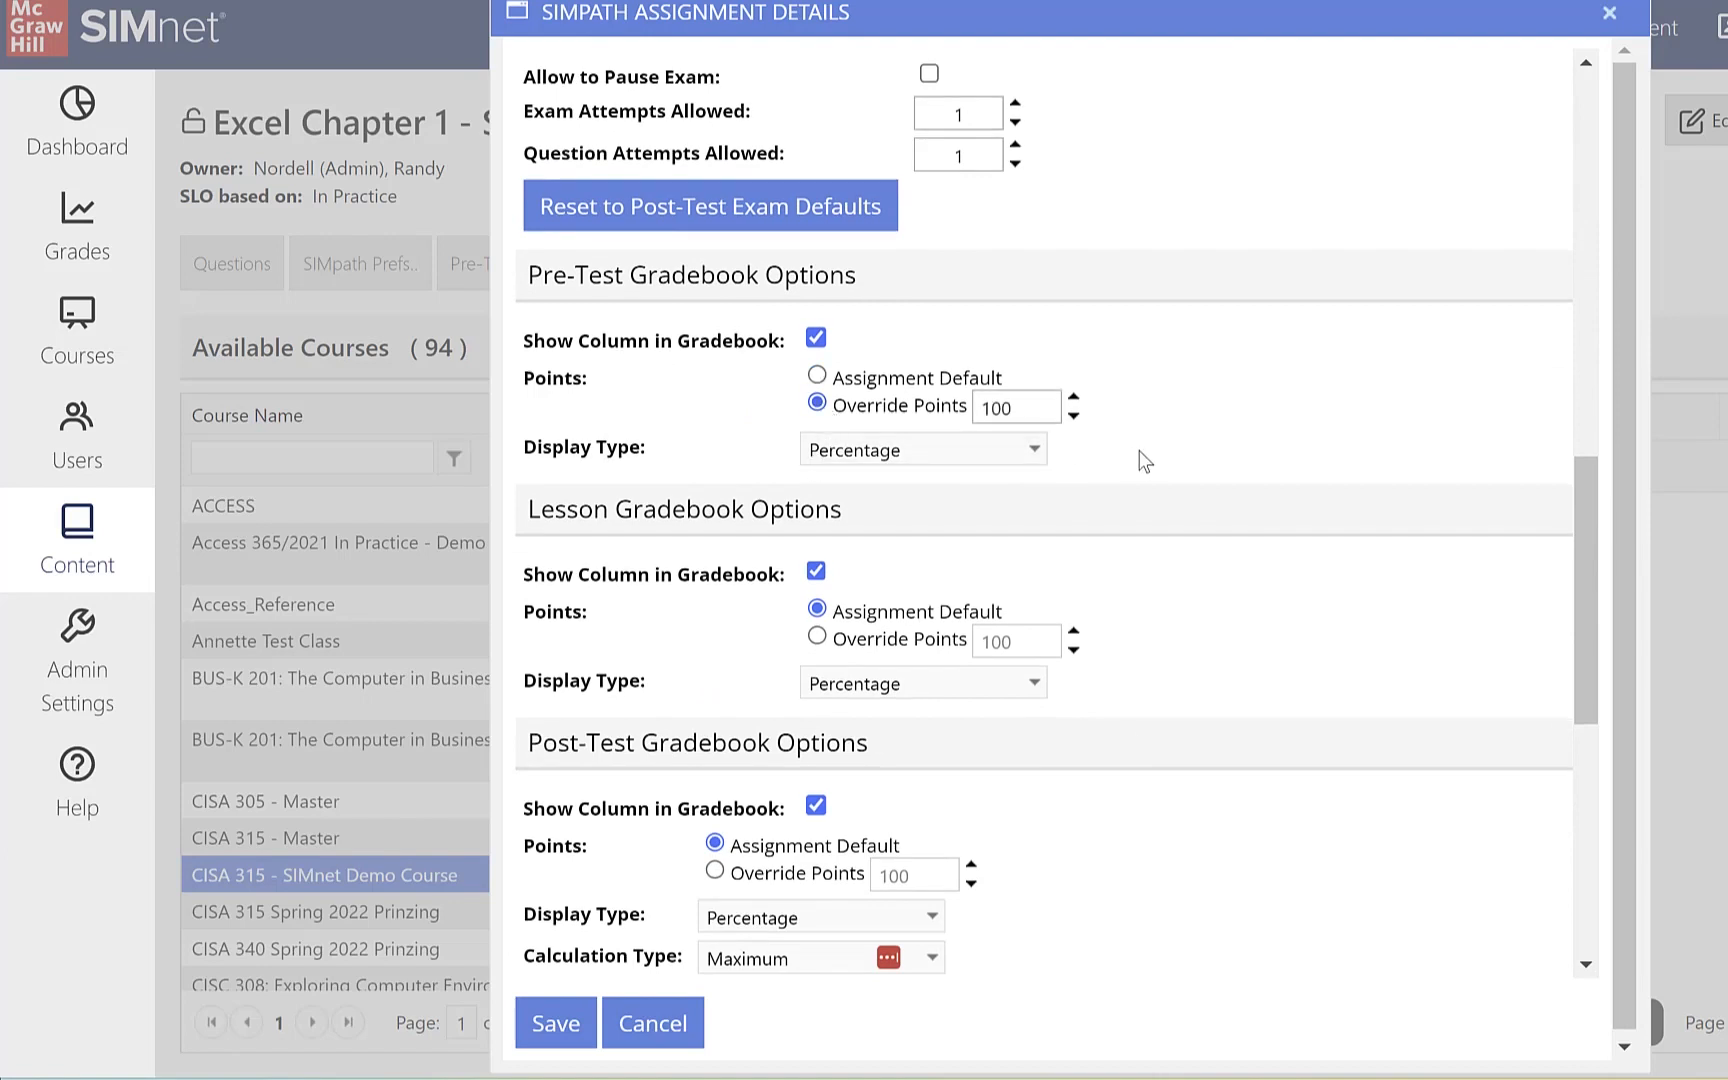
Hide the pre-test and lesson columns from the gradebook.
scroll(1204, 572, down, 1)
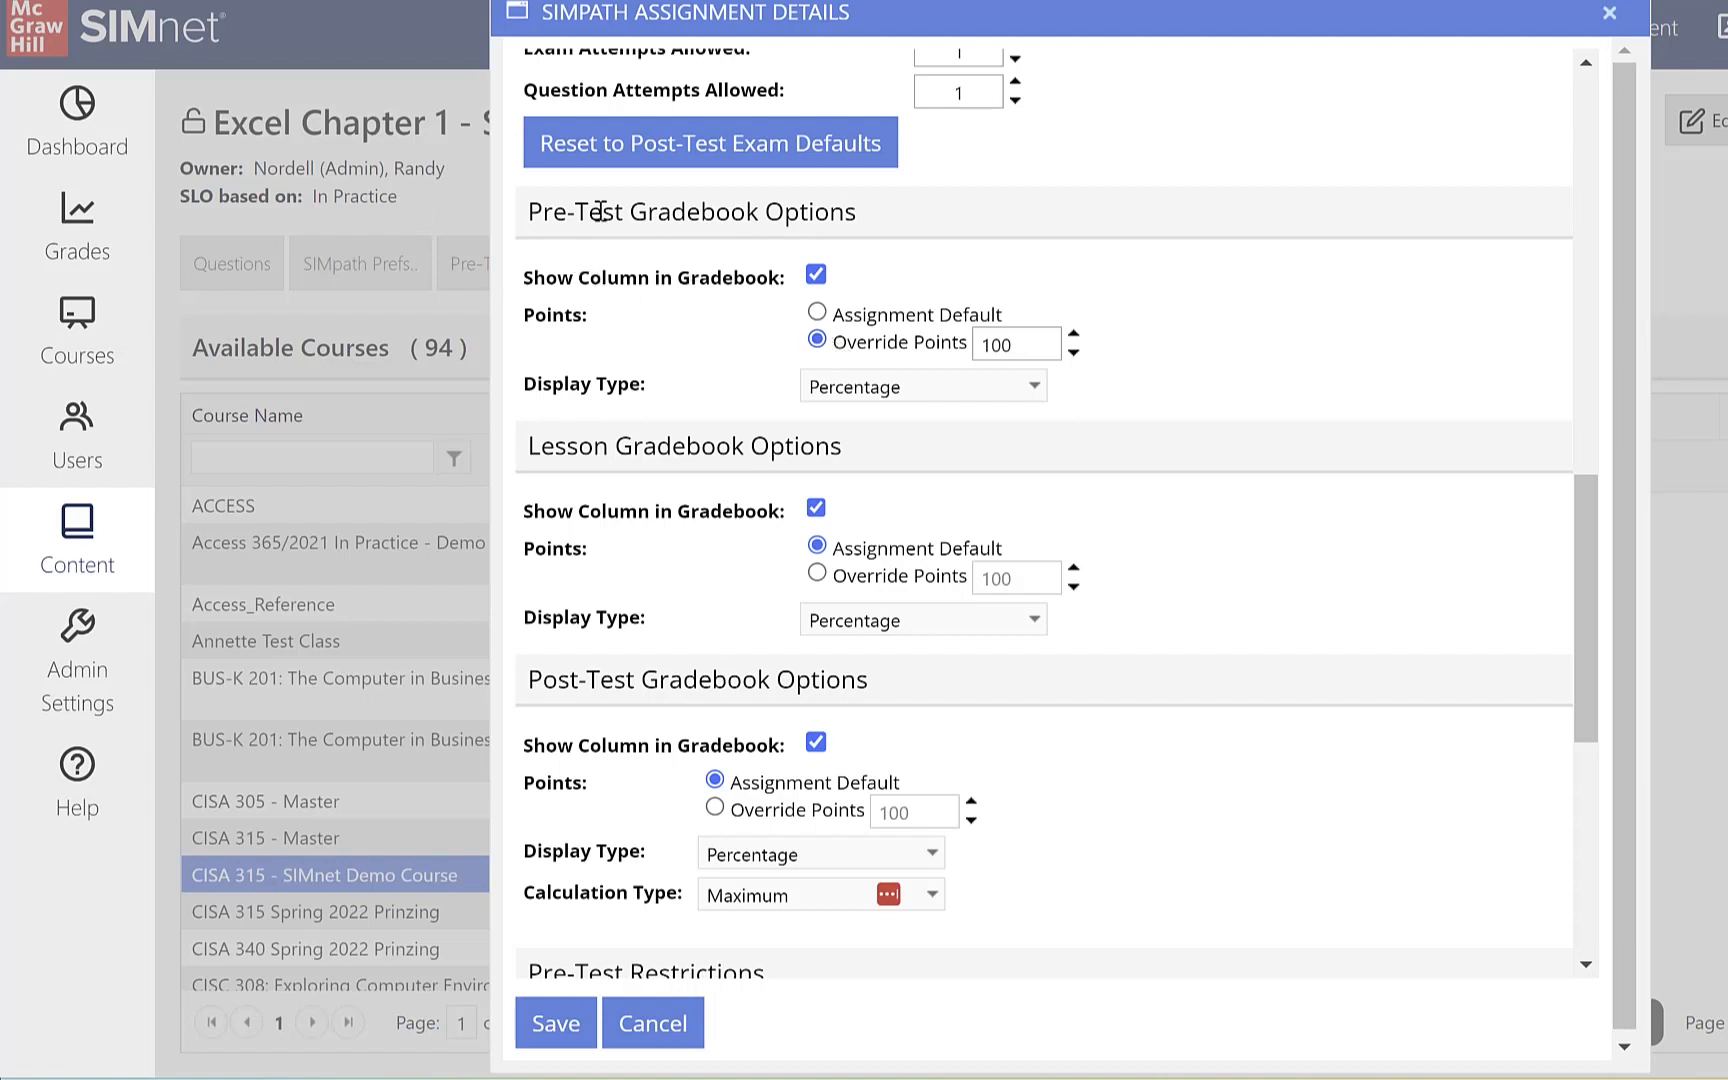
click(815, 277)
click(816, 509)
scroll(1114, 820, down, 1)
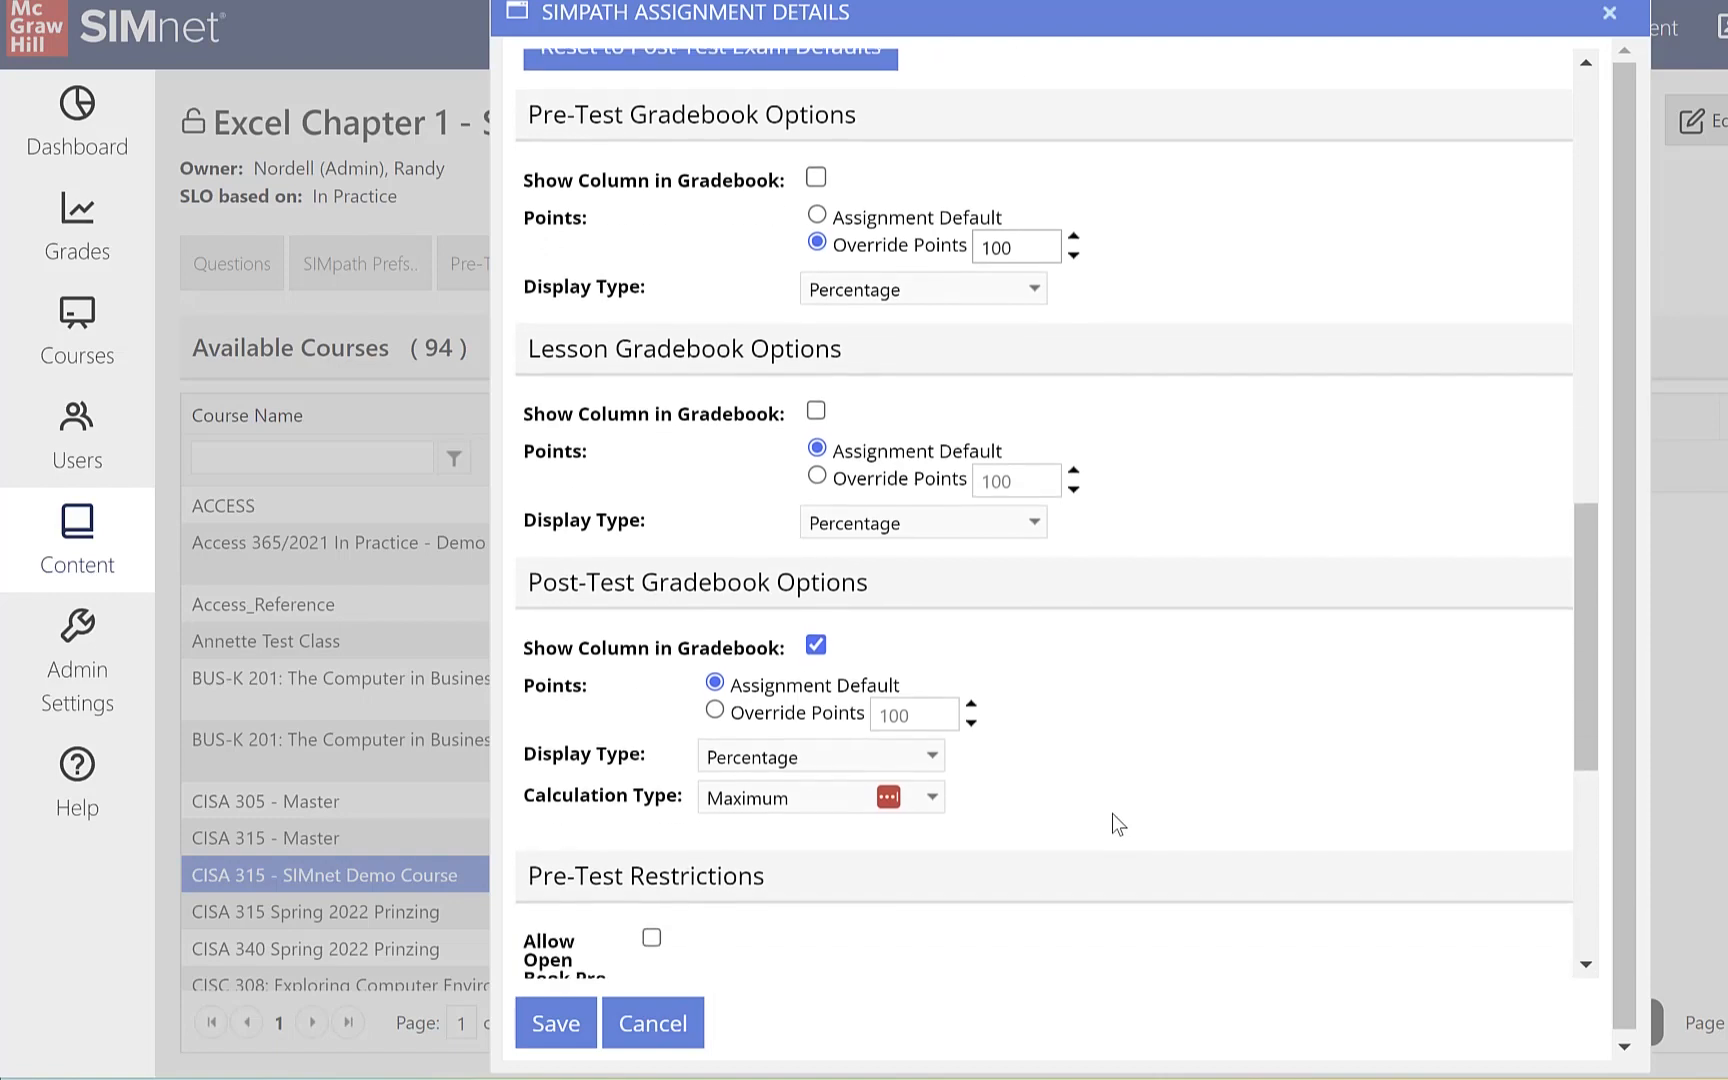
Override the post-test gradebook points with 100 and save the SIMpath assignment details.
click(714, 707)
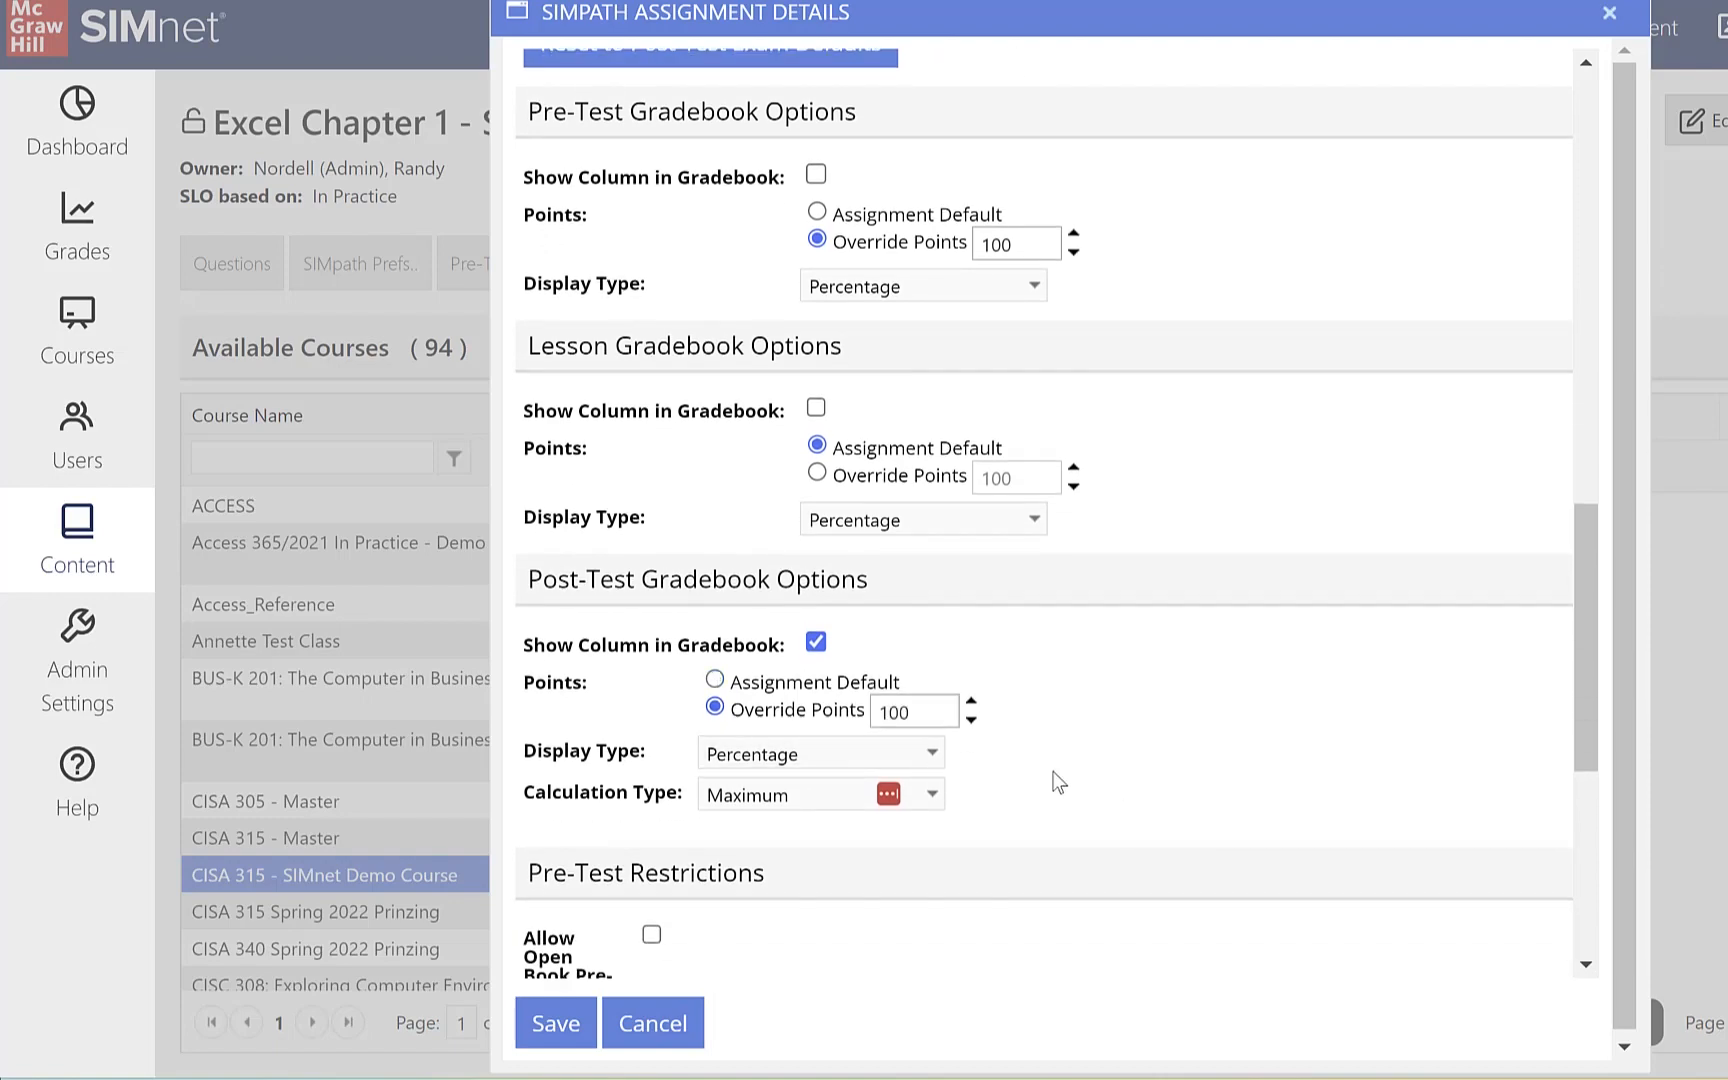
scroll(1056, 783, down, 2)
scroll(1057, 781, down, 4)
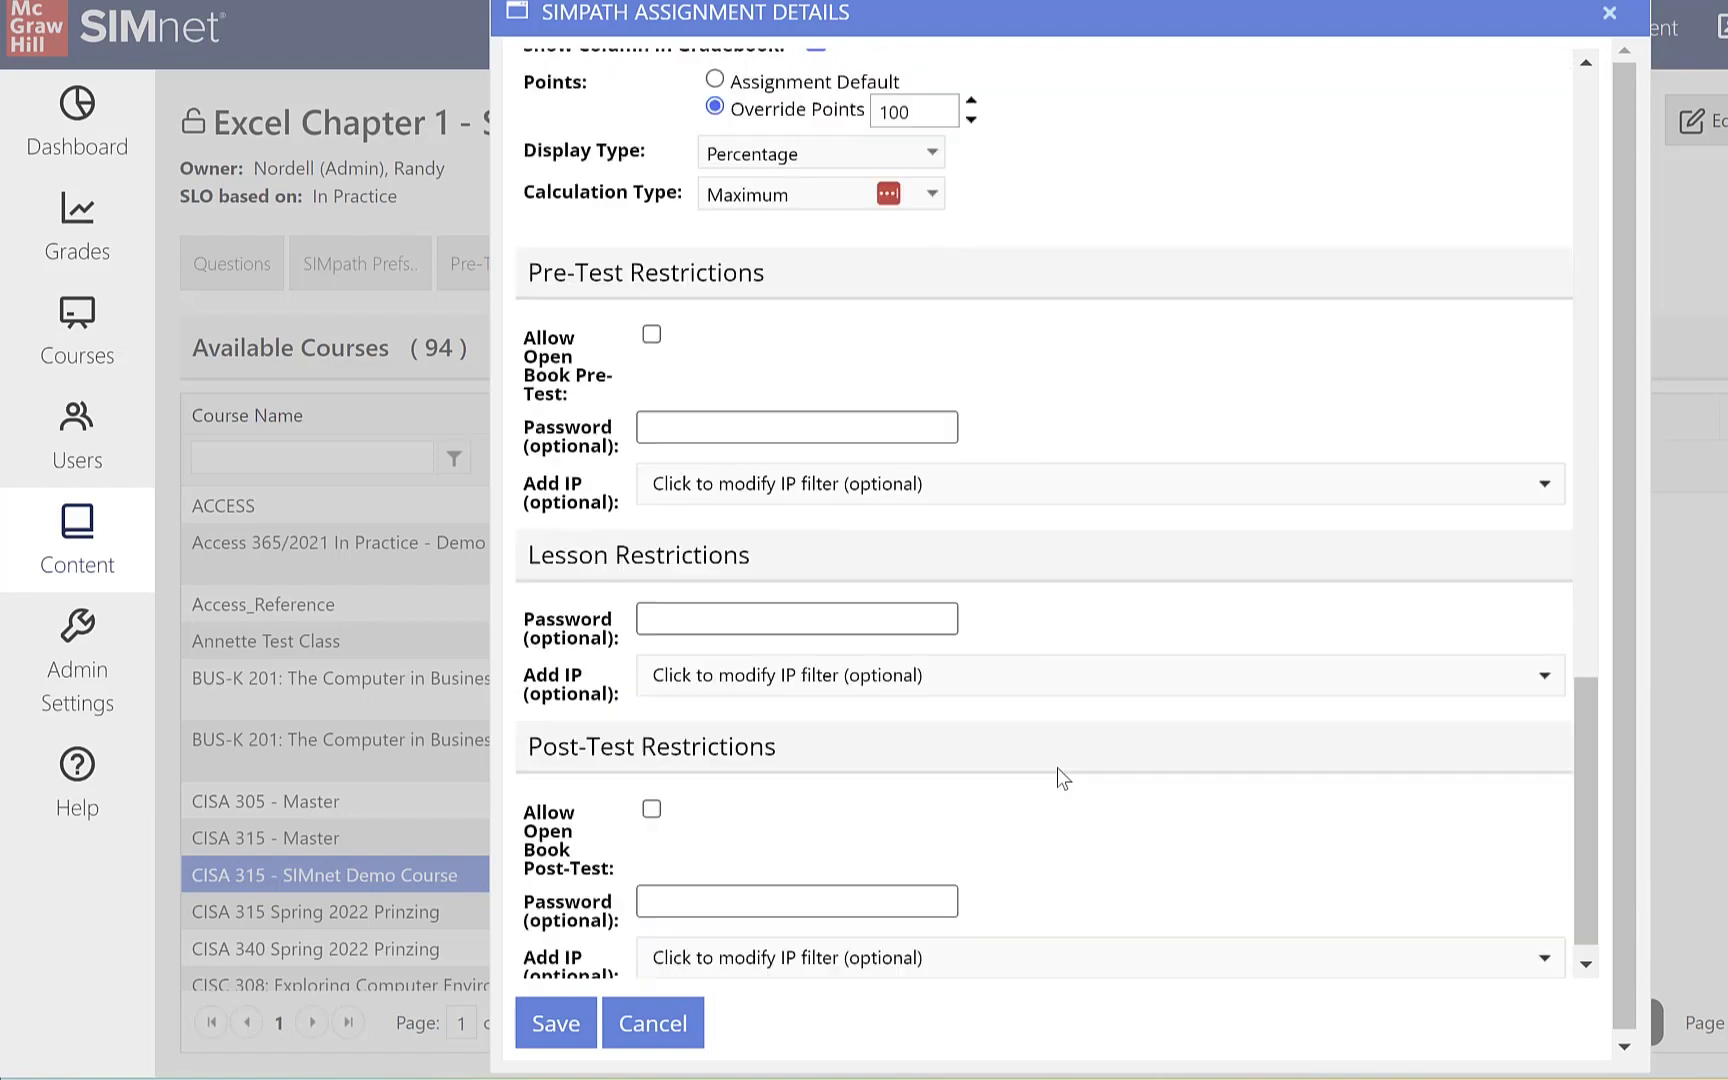
click(555, 1023)
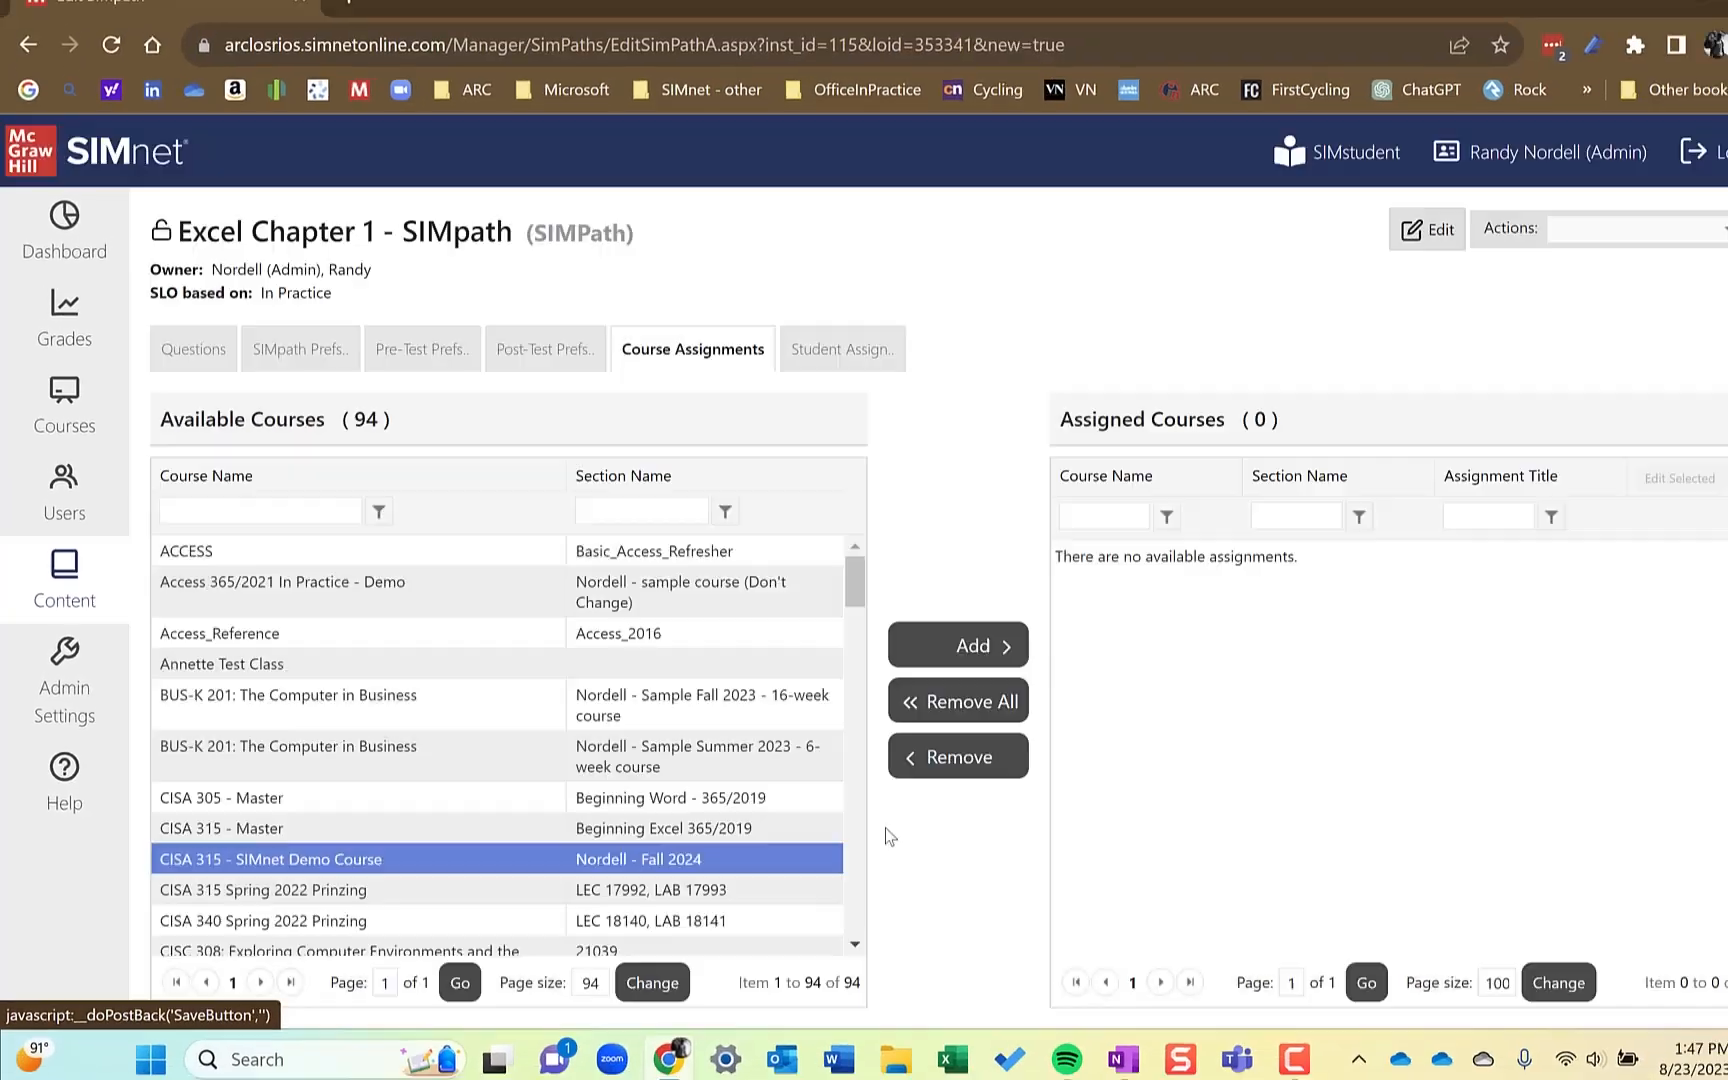